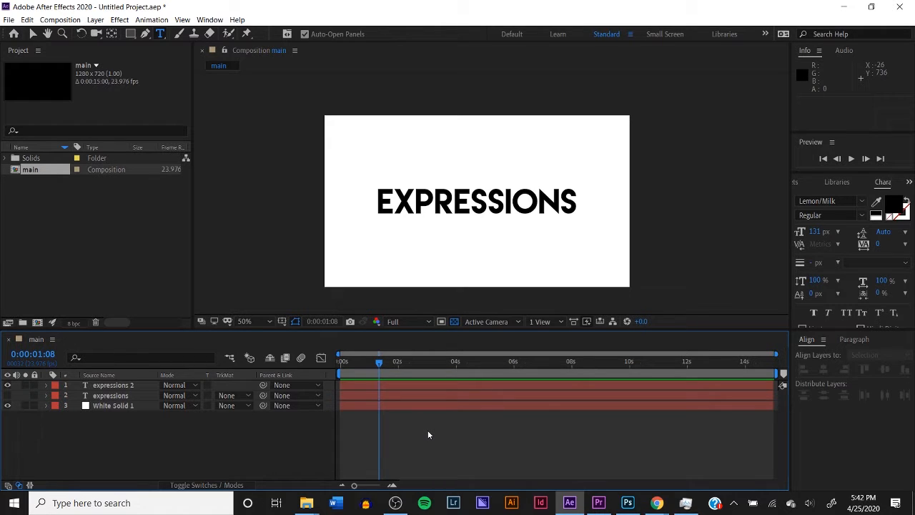
Preview the animation of the expressions 2 text layer from the start of the main composition
{"action": "left_click_drag", "start_coordinate": [370, 363], "coordinate": [329, 366]}
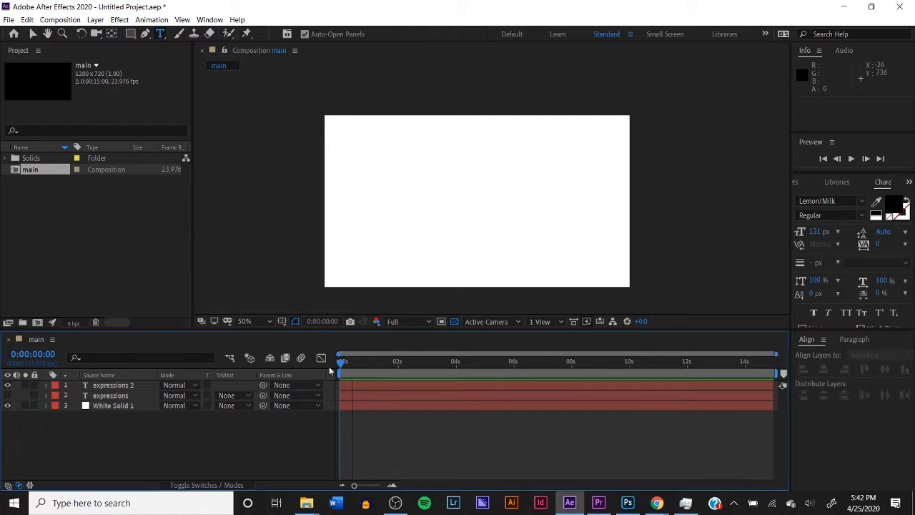
{"action": "key", "text": "space"}
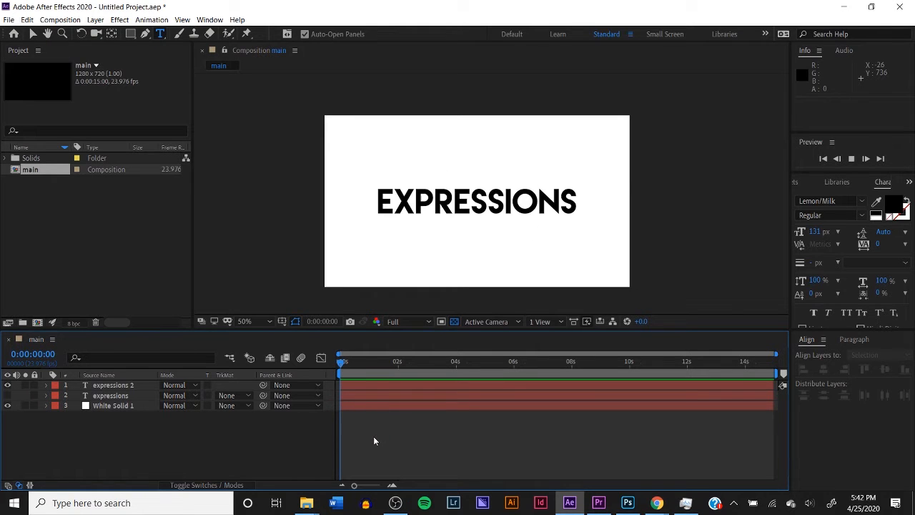
{"action": "left_click", "coordinate": [351, 364]}
{"action": "left_click_drag", "start_coordinate": [342, 367], "coordinate": [331, 367]}
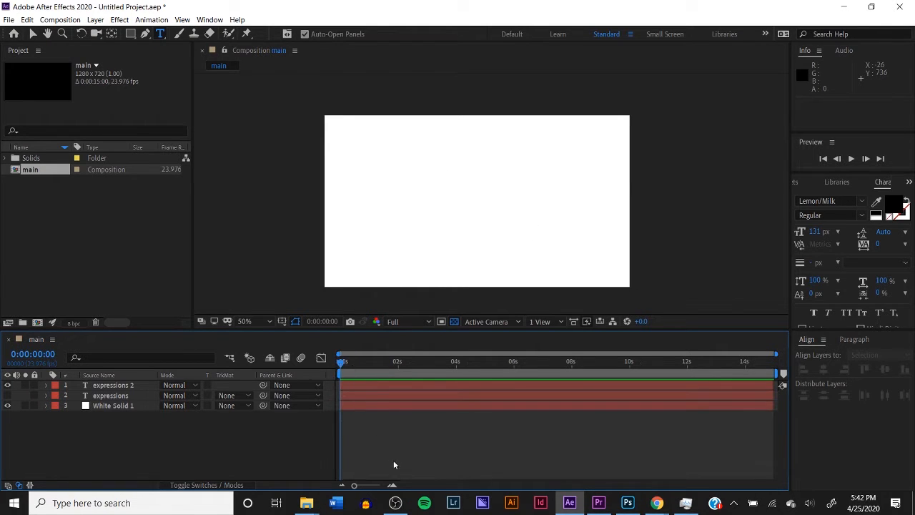
{"action": "key", "text": "space"}
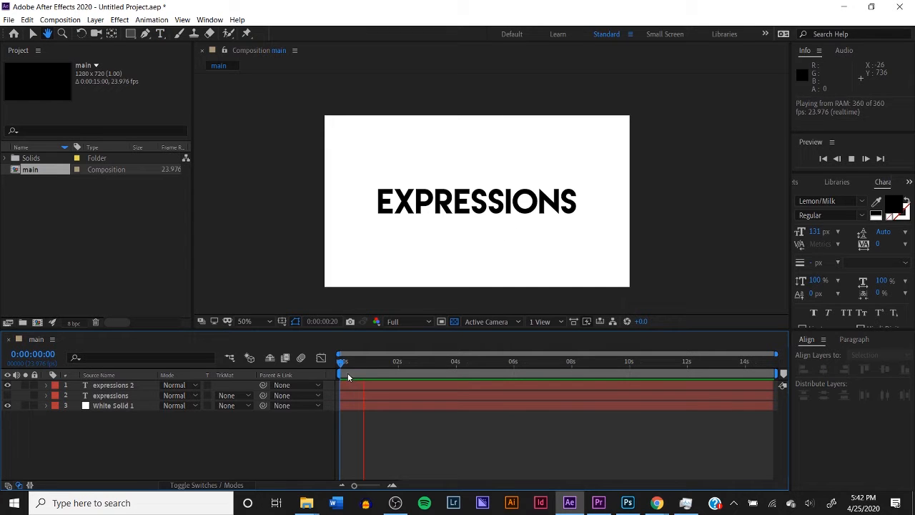
{"action": "key", "text": "space"}
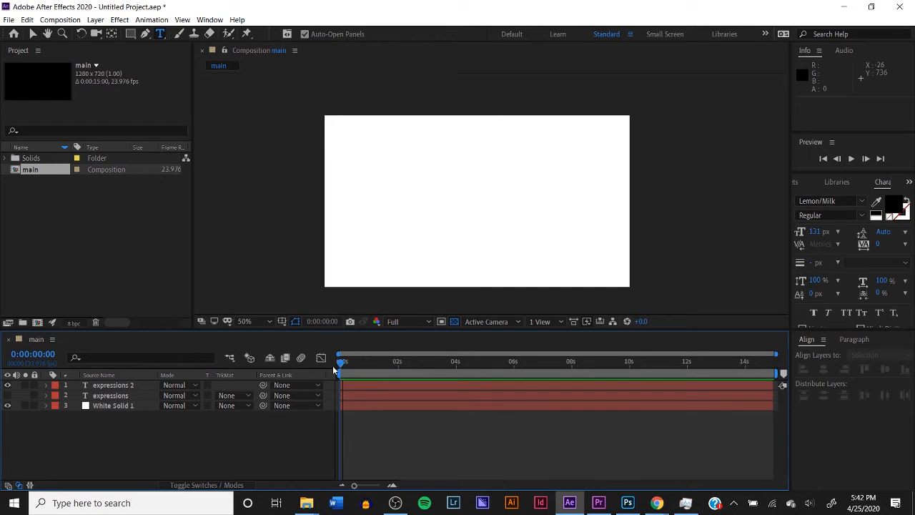
Hide the expressions 2 layer, show the expressions layer instead, and preview its animation from the start
{"action": "left_click", "coordinate": [7, 386]}
{"action": "key", "text": "space"}
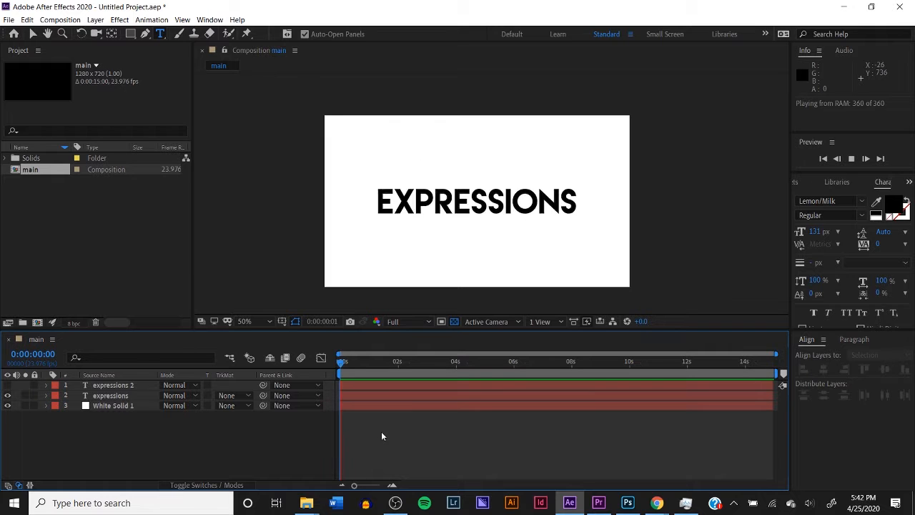
{"action": "key", "text": "space"}
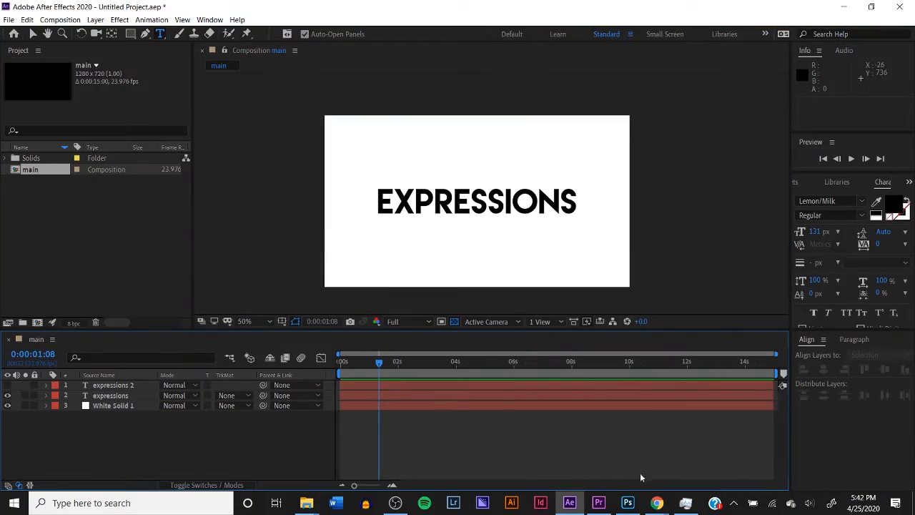
Switch to the Chrome document and examine the Inertial Bounce and Bounce Back expression code
{"action": "mouse_move", "coordinate": [656, 503]}
{"action": "left_click", "coordinate": [608, 472]}
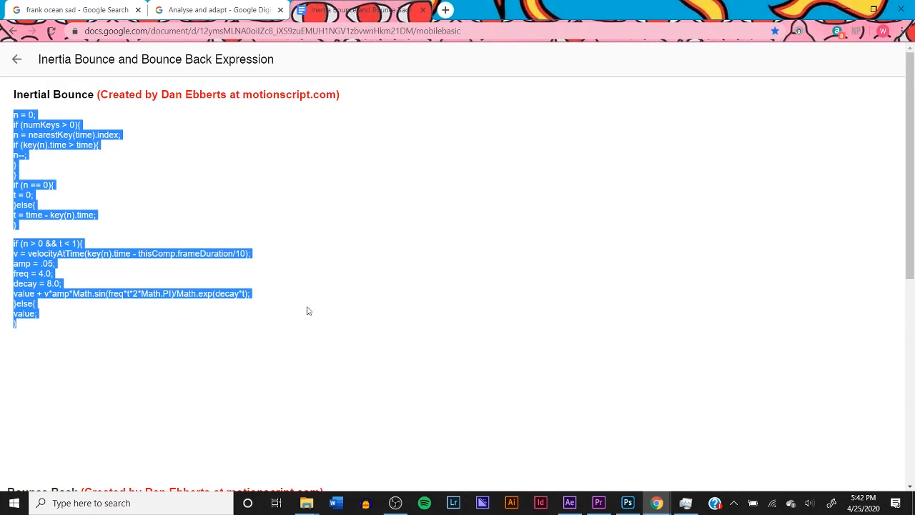
{"action": "left_click", "coordinate": [78, 224]}
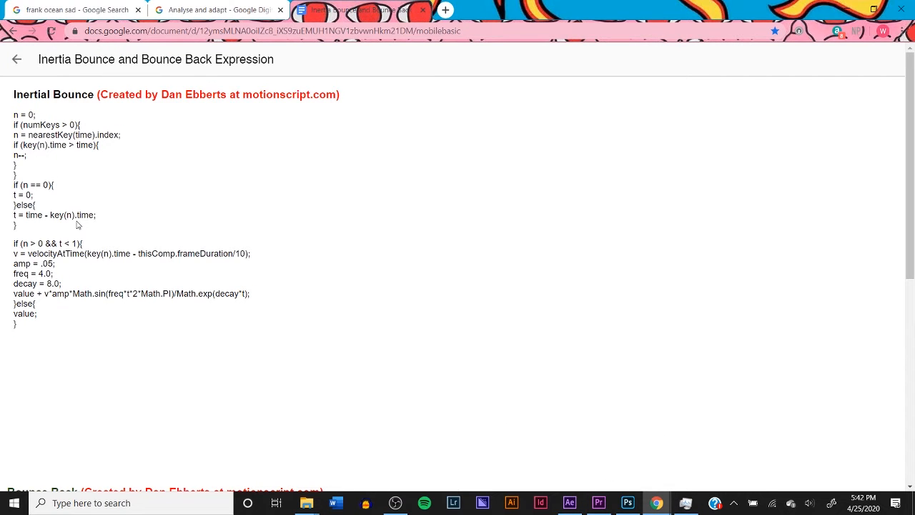
{"action": "scroll", "coordinate": [78, 225], "scroll_direction": "down", "scroll_amount": 3}
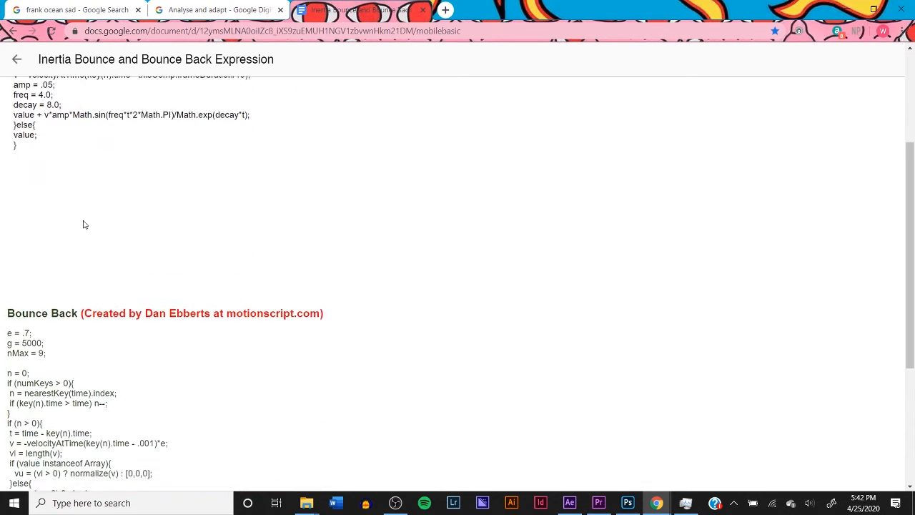
{"action": "scroll", "coordinate": [82, 223], "scroll_direction": "up", "scroll_amount": 3}
{"action": "scroll", "coordinate": [81, 228], "scroll_direction": "down", "scroll_amount": 3}
{"action": "scroll", "coordinate": [121, 389], "scroll_direction": "down", "scroll_amount": 3}
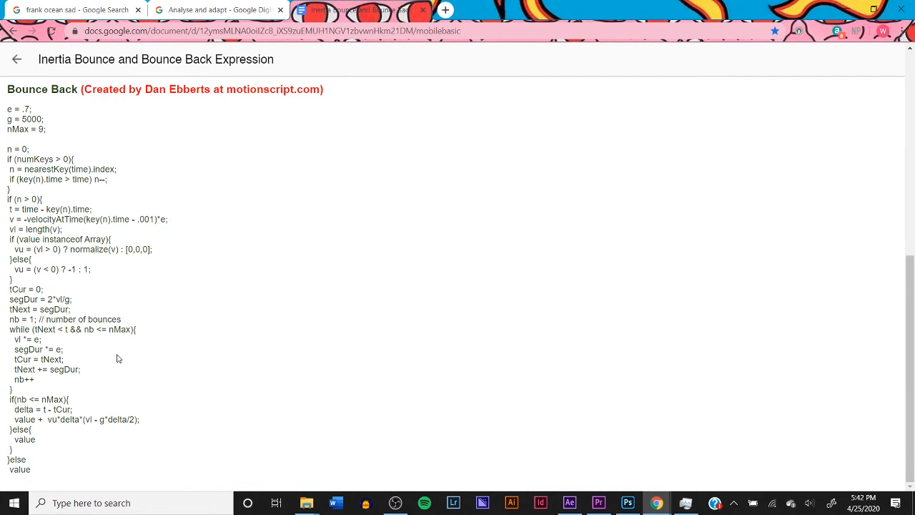
{"action": "scroll", "coordinate": [118, 359], "scroll_direction": "up", "scroll_amount": 7}
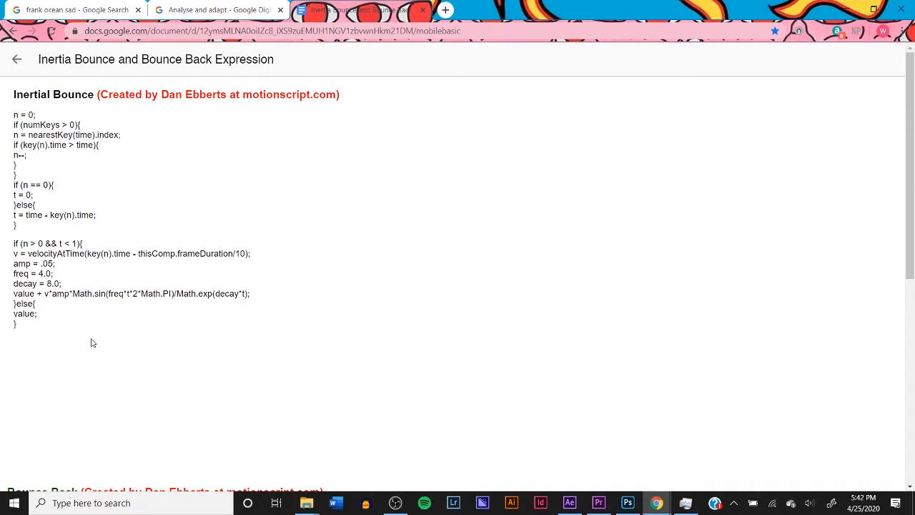
{"action": "scroll", "coordinate": [84, 229], "scroll_direction": "down", "scroll_amount": 3}
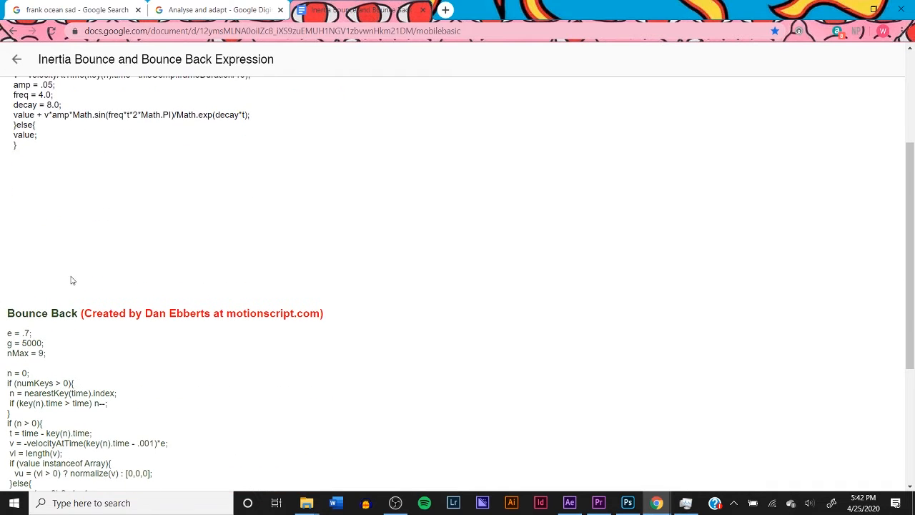
{"action": "scroll", "coordinate": [91, 327], "scroll_direction": "down", "scroll_amount": 1}
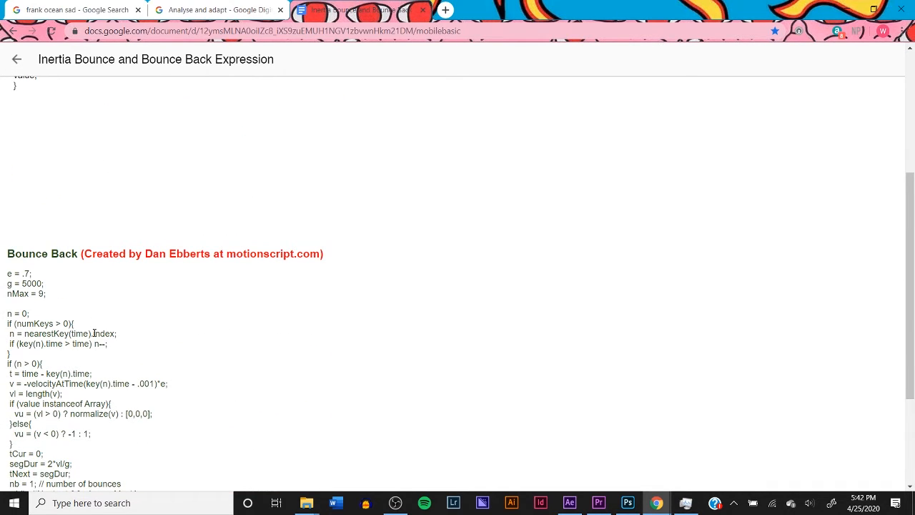
{"action": "scroll", "coordinate": [103, 334], "scroll_direction": "up", "scroll_amount": 4}
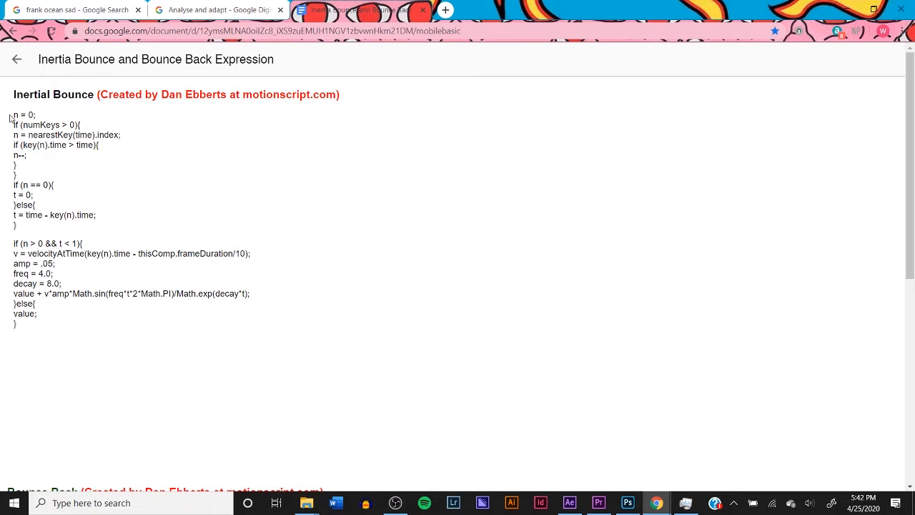
Select the complete Inertial Bounce expression code, from "n = 0;" through the final closing brace
{"action": "left_click_drag", "start_coordinate": [10, 118], "coordinate": [36, 317]}
{"action": "scroll", "coordinate": [37, 317], "scroll_direction": "down", "scroll_amount": 5}
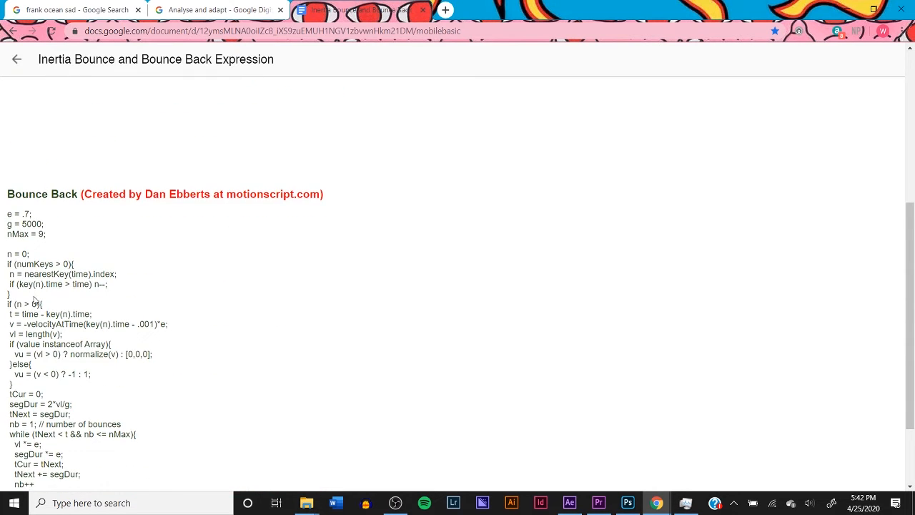
{"action": "scroll", "coordinate": [34, 301], "scroll_direction": "up", "scroll_amount": 5}
{"action": "triple_click", "coordinate": [8, 118]}
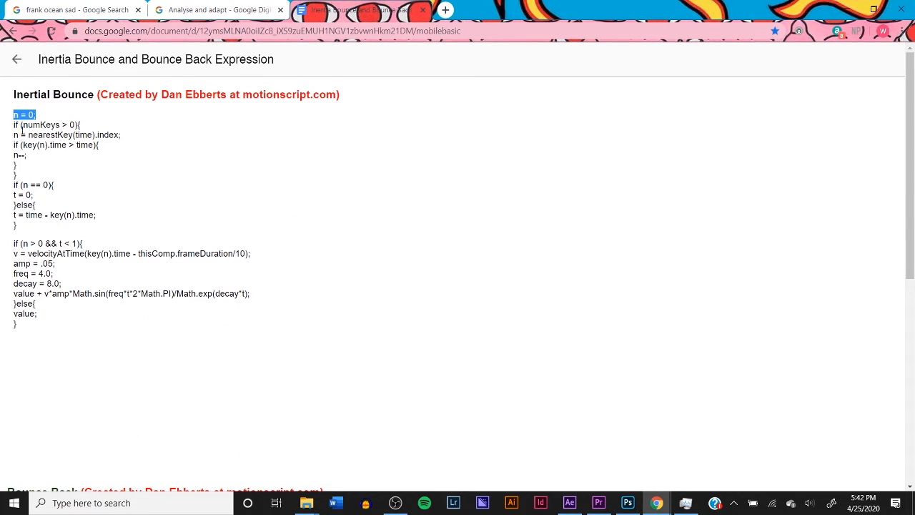
{"action": "left_click_drag", "start_coordinate": [22, 127], "coordinate": [48, 328]}
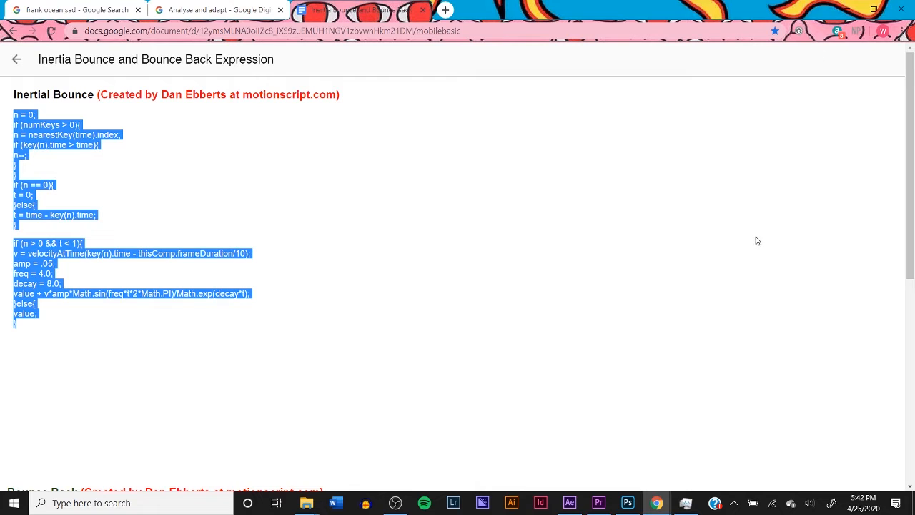
Switch back to After Effects and create a new text layer in the main composition reading "expressions"
{"action": "left_click", "coordinate": [570, 501]}
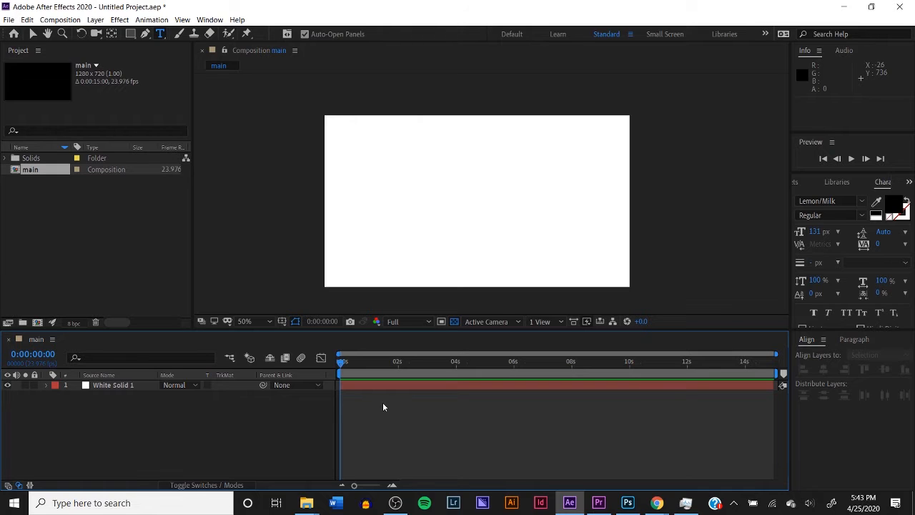
{"action": "left_click_drag", "start_coordinate": [381, 402], "coordinate": [421, 429]}
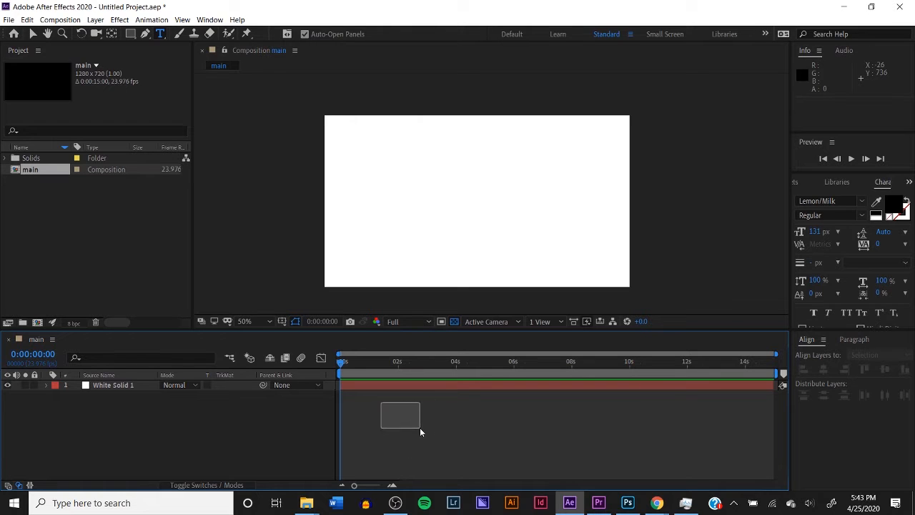
{"action": "right_click", "coordinate": [363, 418]}
{"action": "mouse_move", "coordinate": [392, 309]}
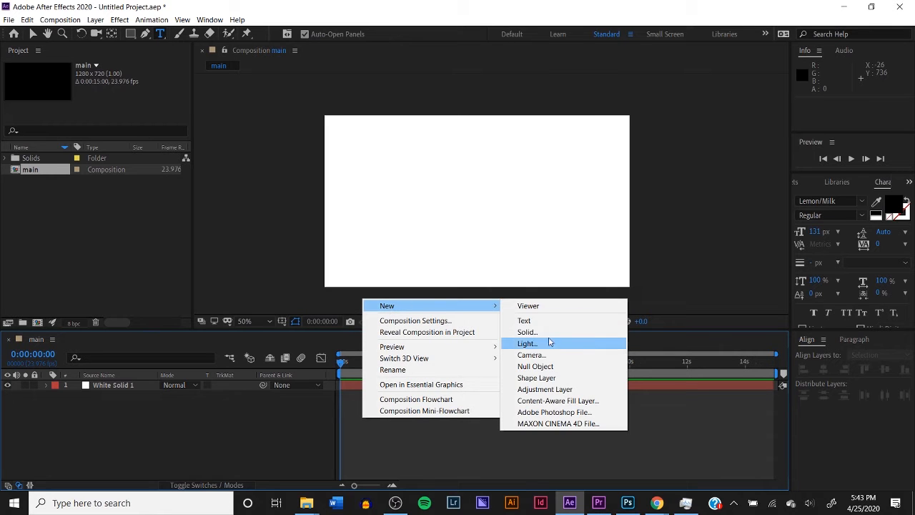
{"action": "left_click", "coordinate": [525, 320]}
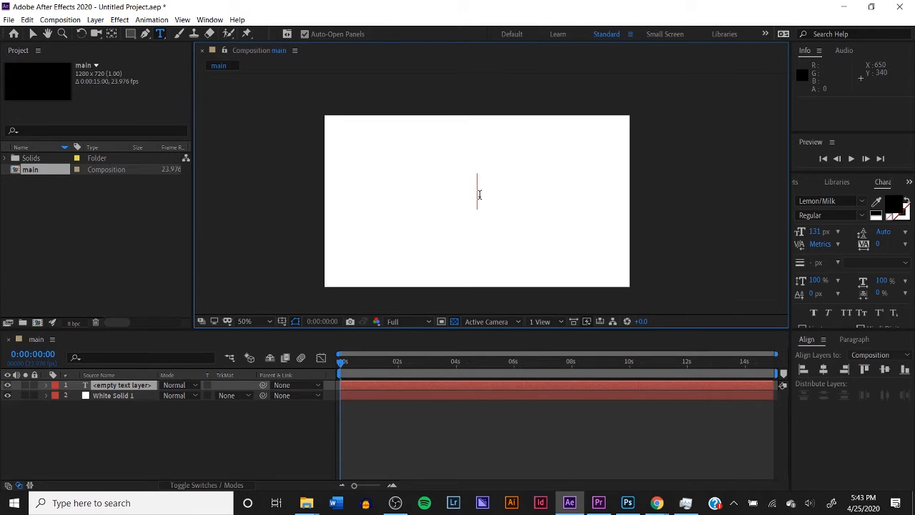
{"action": "type", "text": "expressions"}
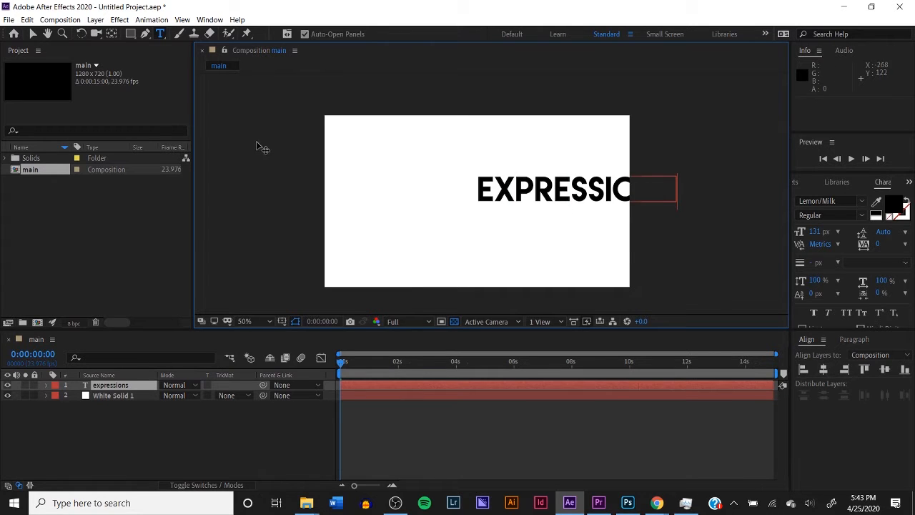
Move the playhead to 0:00:01:12 and examine the anchor point of the expressions text layer up close
{"action": "left_click", "coordinate": [354, 362]}
{"action": "left_click_drag", "start_coordinate": [366, 371], "coordinate": [383, 373]}
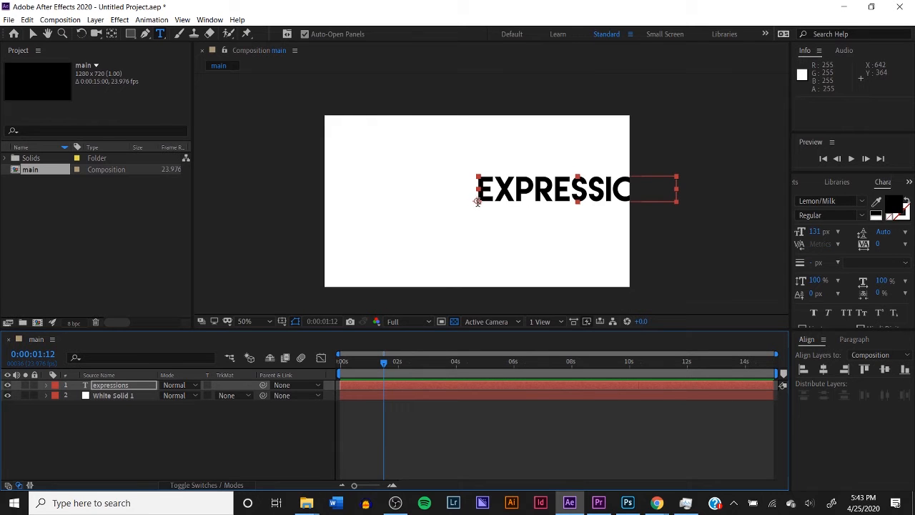
{"action": "scroll", "coordinate": [477, 201], "scroll_direction": "up", "scroll_amount": 2}
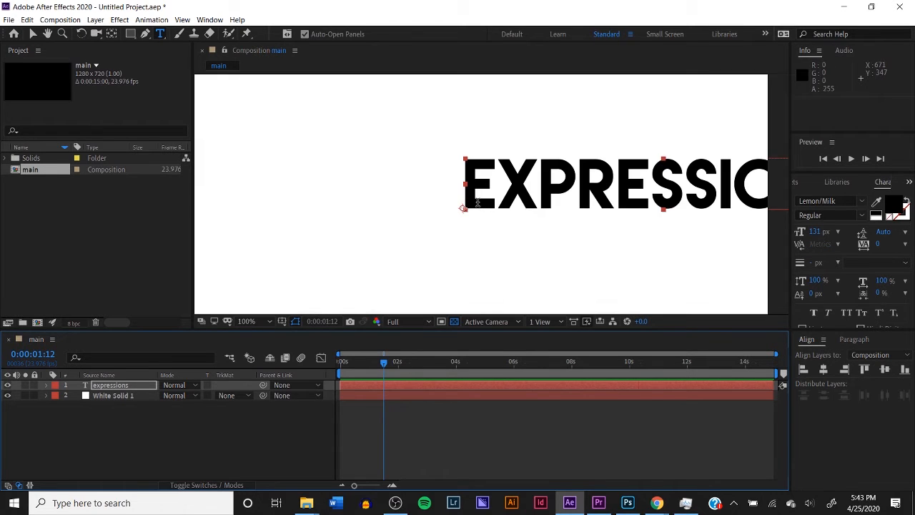
{"action": "scroll", "coordinate": [479, 206], "scroll_direction": "down", "scroll_amount": 2}
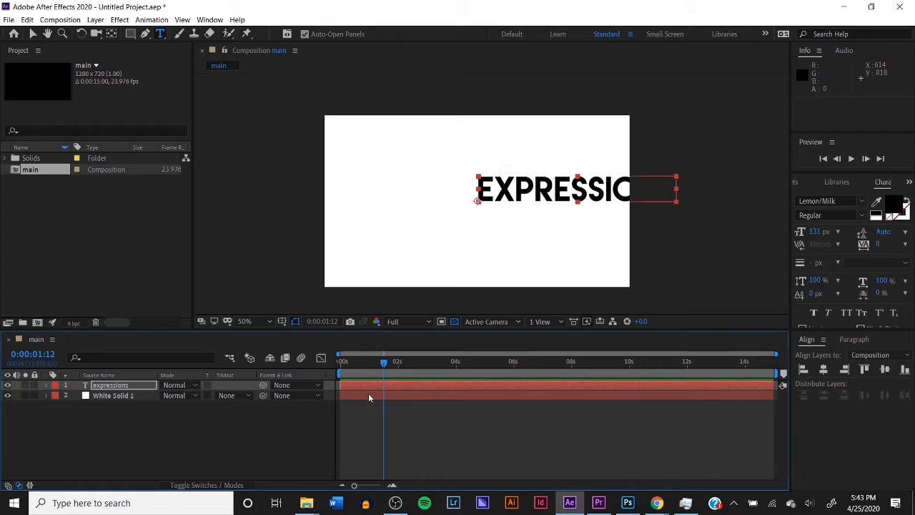
Reveal the expressions layer's Scale property, try scaling the text down to 88%, and set it back to 100%
{"action": "key", "text": "s"}
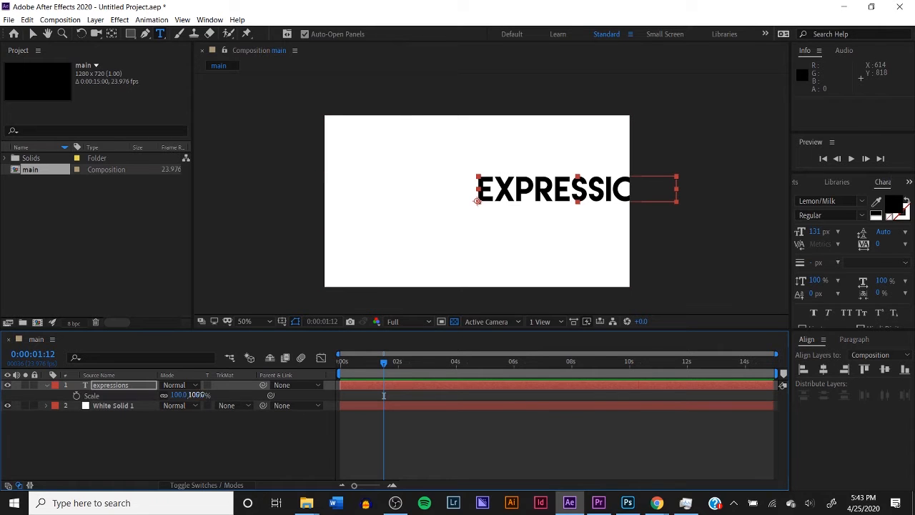
{"action": "mouse_move", "coordinate": [196, 394]}
{"action": "left_mouse_down"}
{"action": "mouse_move", "coordinate": [215, 387]}
{"action": "mouse_move", "coordinate": [193, 388]}
{"action": "mouse_move", "coordinate": [215, 382]}
{"action": "mouse_move", "coordinate": [175, 398]}
{"action": "mouse_move", "coordinate": [209, 397]}
{"action": "mouse_move", "coordinate": [203, 402]}
{"action": "left_mouse_up"}
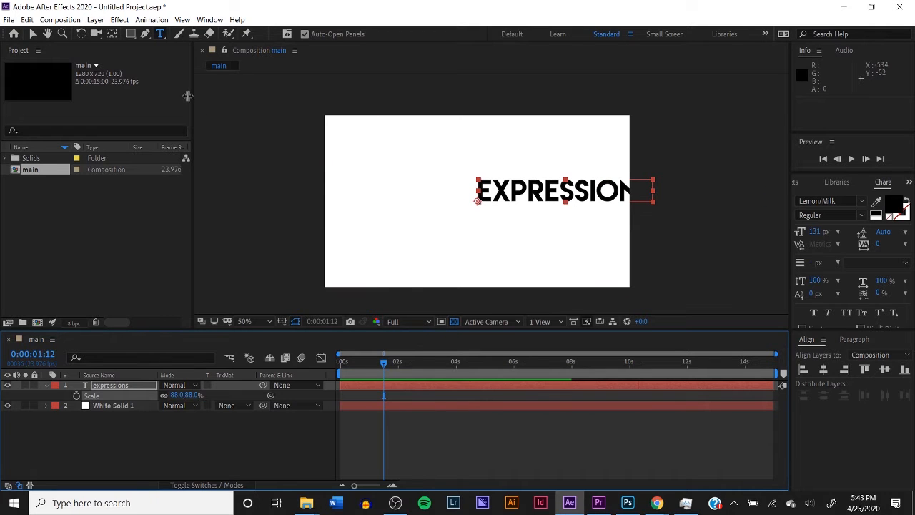
{"action": "left_click", "coordinate": [179, 395]}
{"action": "type", "text": "100"}
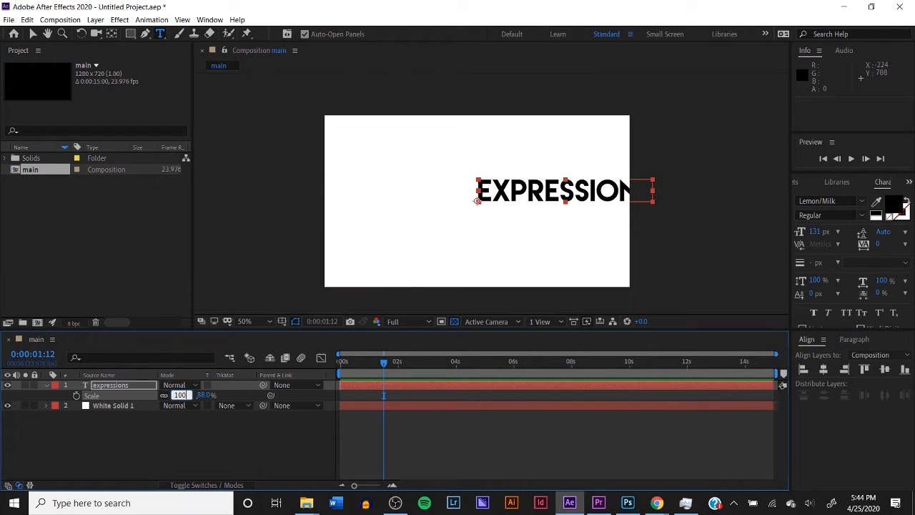
{"action": "key", "text": "Return"}
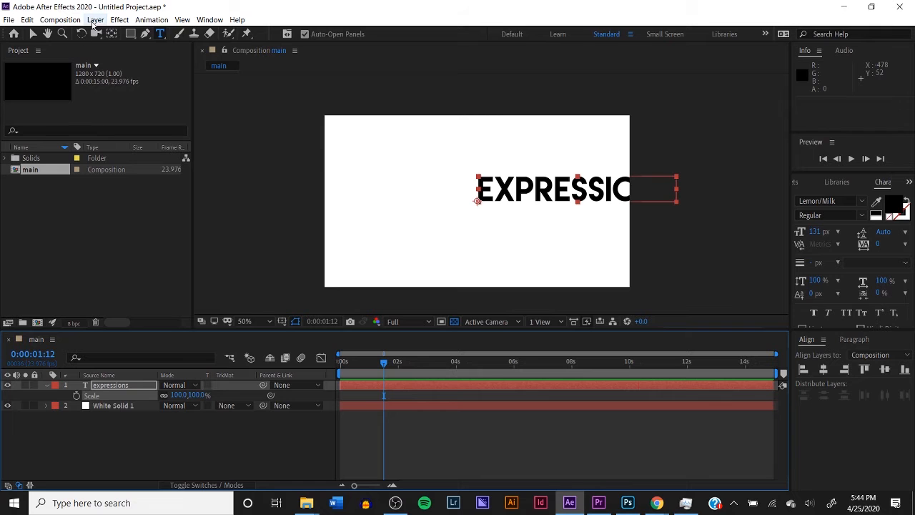
Center the anchor point of the expressions layer in its layer content
{"action": "left_click", "coordinate": [96, 20]}
{"action": "mouse_move", "coordinate": [214, 142]}
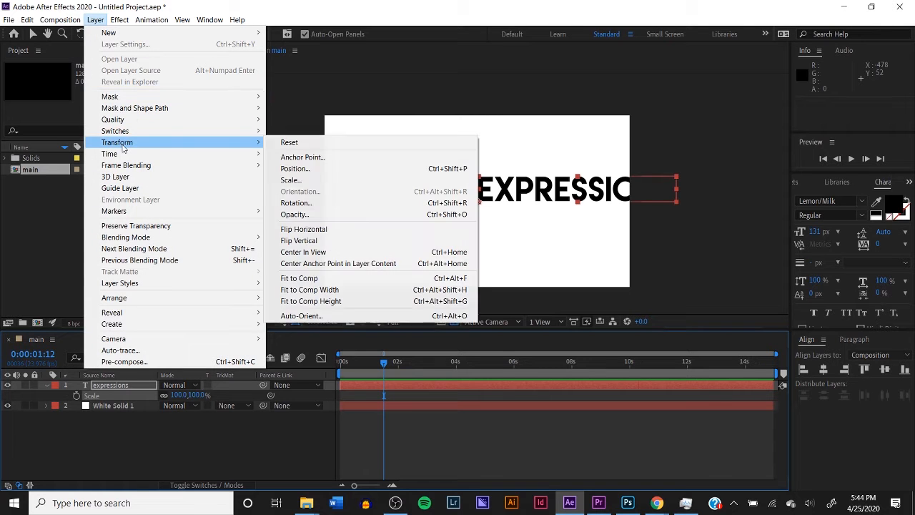
{"action": "left_click", "coordinate": [322, 264]}
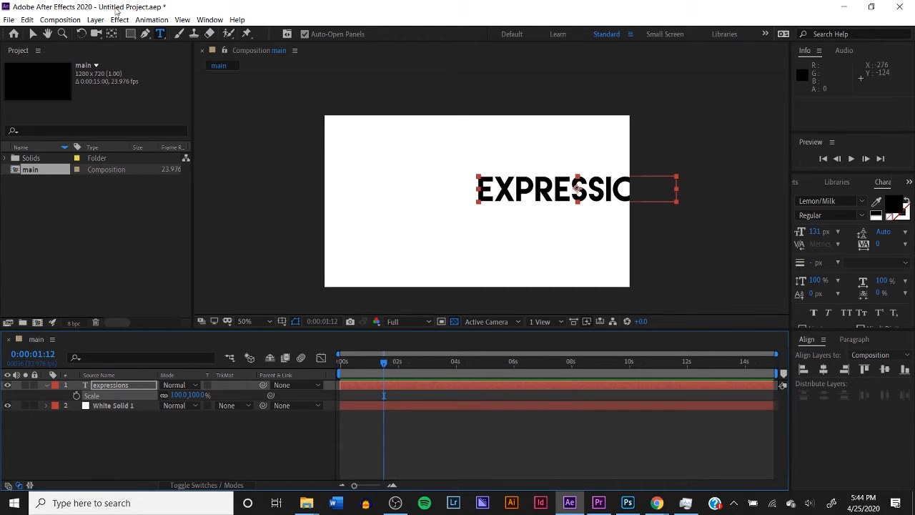
Align the expressions text to the composition's horizontal and vertical center, and return the playhead to 0:00:00:00
{"action": "left_click", "coordinate": [210, 20]}
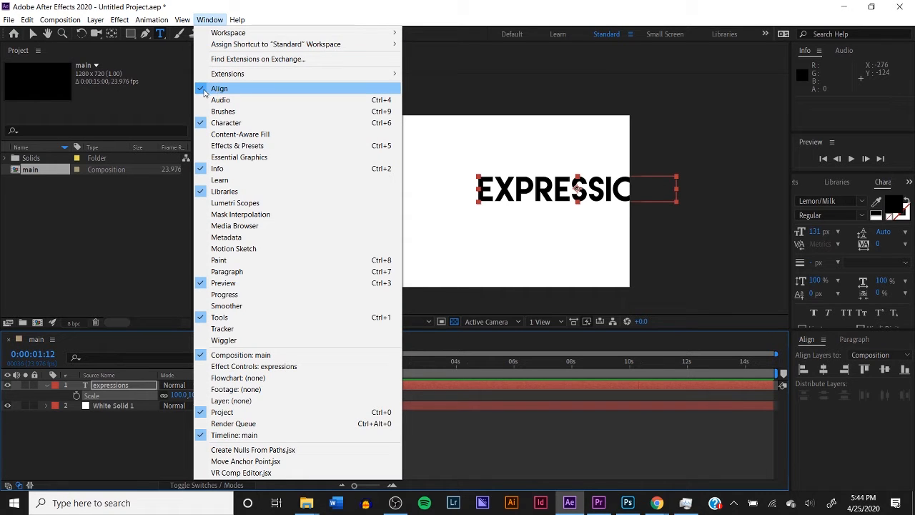
{"action": "left_click", "coordinate": [844, 434]}
{"action": "left_click", "coordinate": [824, 368]}
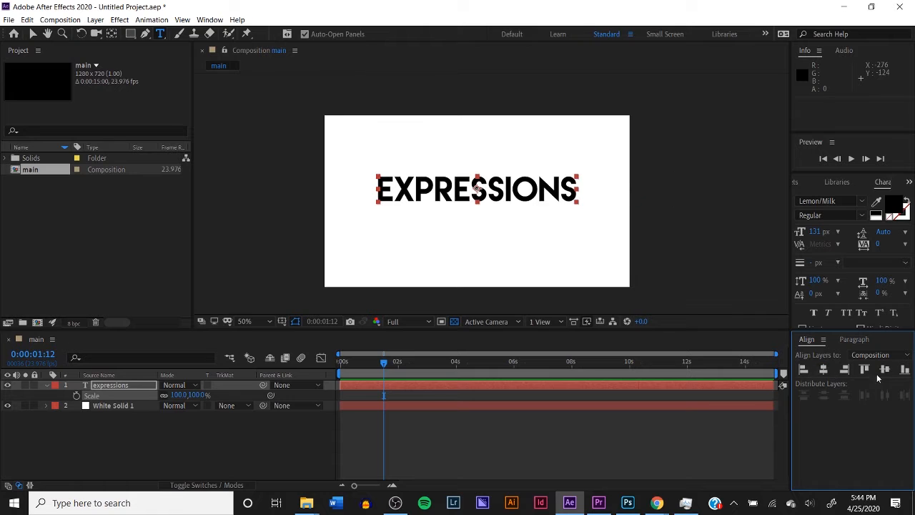
{"action": "left_click", "coordinate": [885, 369]}
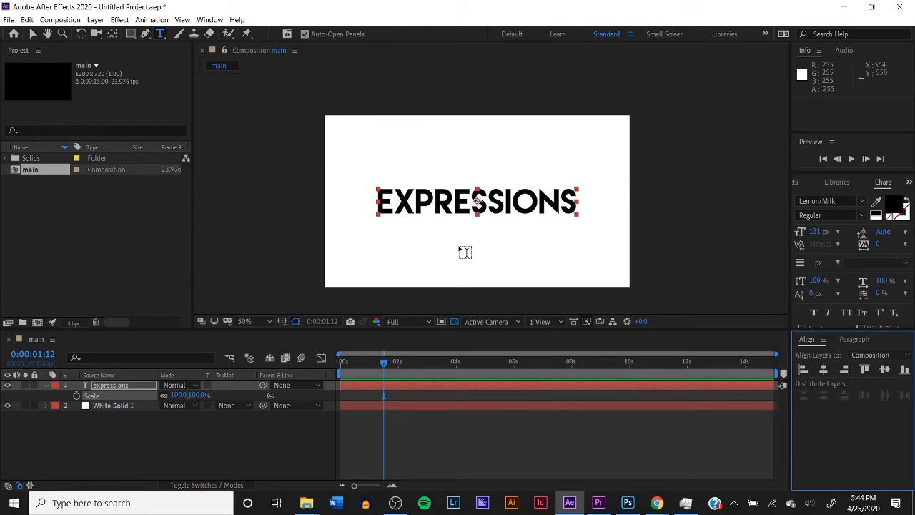
{"action": "key", "text": "Home"}
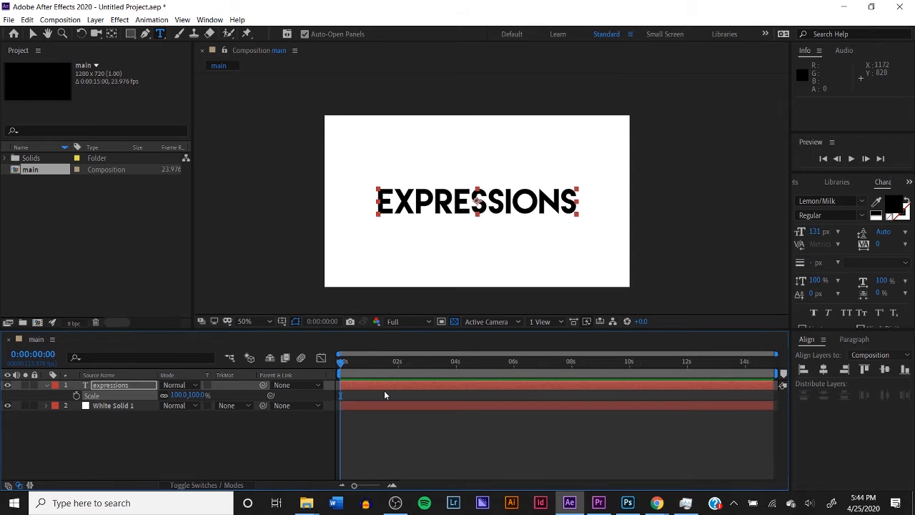
Start keyframing the expressions layer's Scale at 100% at 0:00:00:00
{"action": "left_click_drag", "start_coordinate": [343, 363], "coordinate": [324, 396]}
{"action": "mouse_move", "coordinate": [343, 365]}
{"action": "left_mouse_down"}
{"action": "mouse_move", "coordinate": [361, 363]}
{"action": "mouse_move", "coordinate": [340, 363]}
{"action": "left_mouse_up"}
{"action": "left_click", "coordinate": [77, 396]}
Advance the playhead frame by frame to 0:00:00:06 and add a 100% Scale keyframe there
{"action": "left_click", "coordinate": [210, 19]}
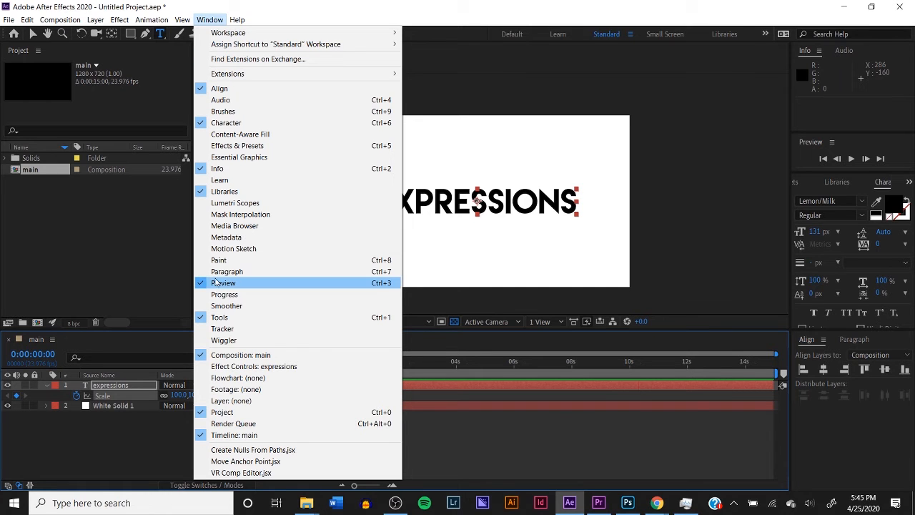
{"action": "left_click", "coordinate": [874, 151]}
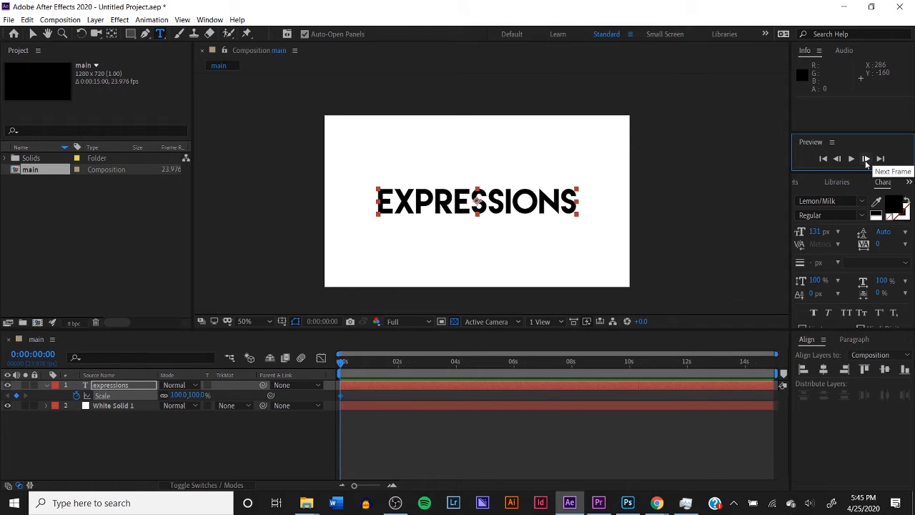
{"action": "left_click", "coordinate": [865, 159]}
{"action": "left_click", "coordinate": [865, 159]}
{"action": "left_click", "coordinate": [865, 159]}
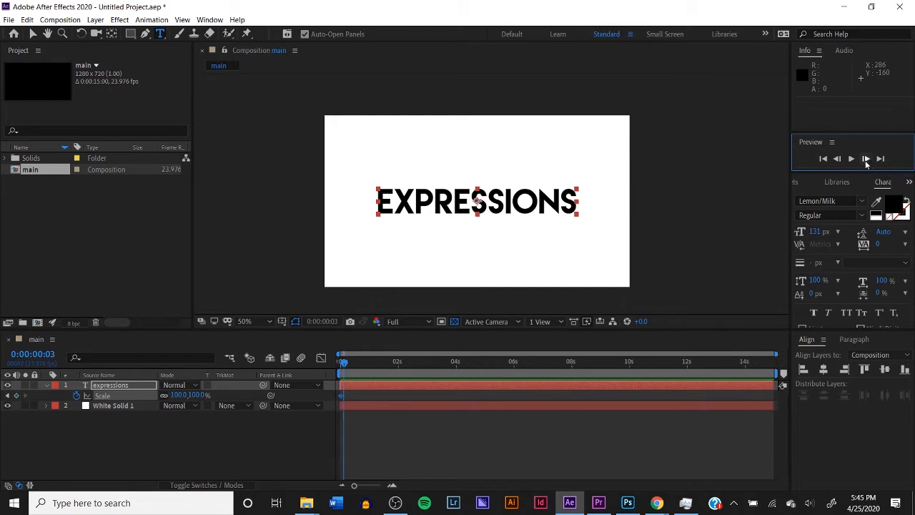
{"action": "left_click", "coordinate": [865, 158]}
{"action": "left_click", "coordinate": [865, 159]}
{"action": "left_click", "coordinate": [16, 396]}
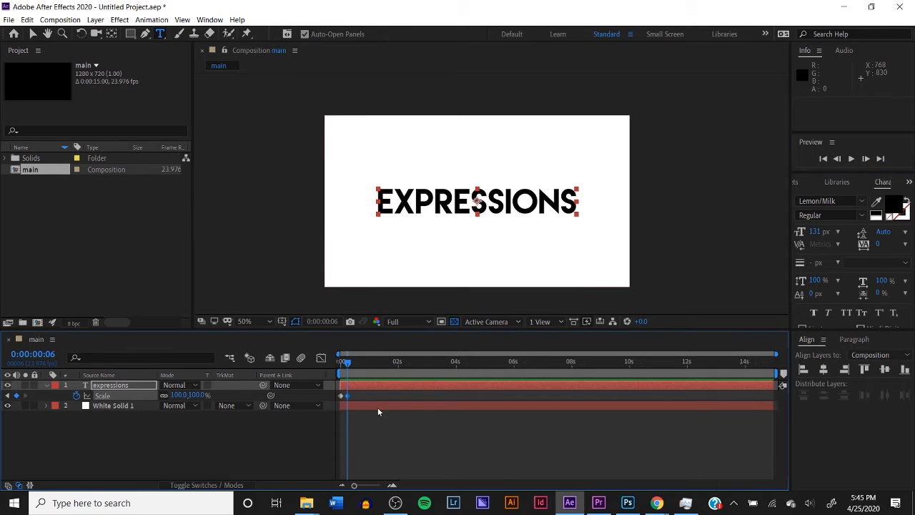
Set the Scale keyframe at 0:00:00:00 to 0% and preview the text scaling in
{"action": "key", "text": "Home"}
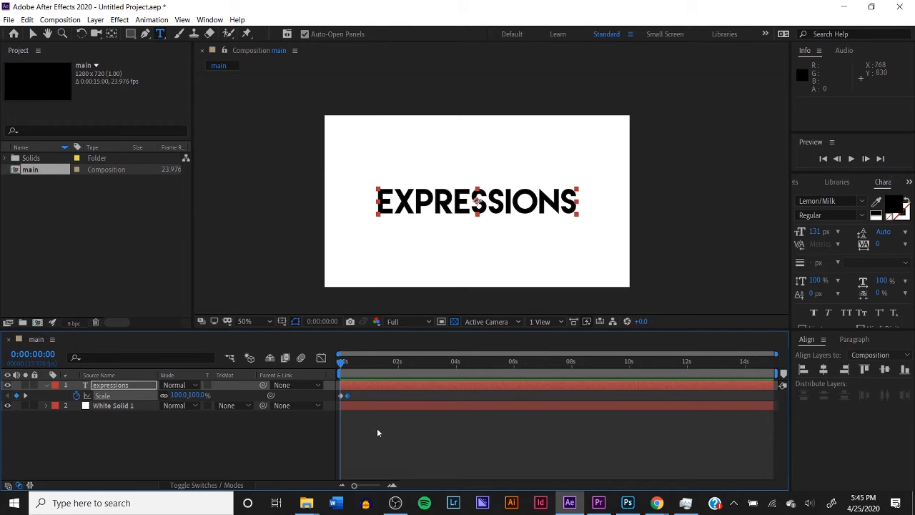
{"action": "left_click", "coordinate": [196, 394]}
{"action": "key", "text": "Return"}
{"action": "key", "text": "space"}
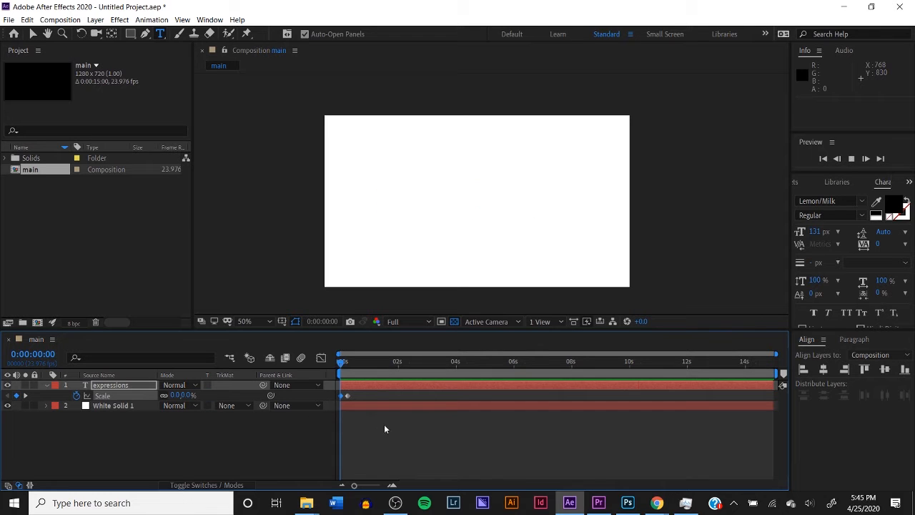
{"action": "key", "text": "space"}
Start keyframing the expressions layer's Rotation at 0:00:00:00 and show its Scale property alongside
{"action": "key", "text": "r"}
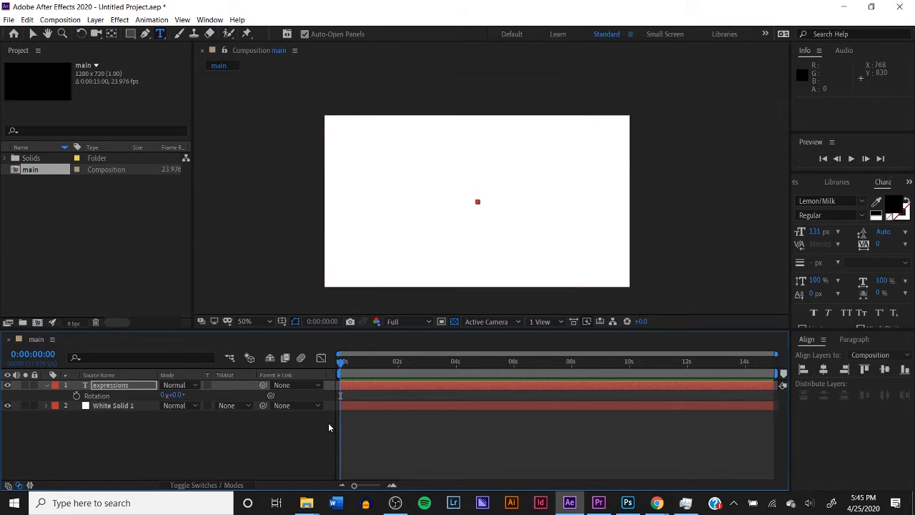
{"action": "left_click", "coordinate": [76, 397]}
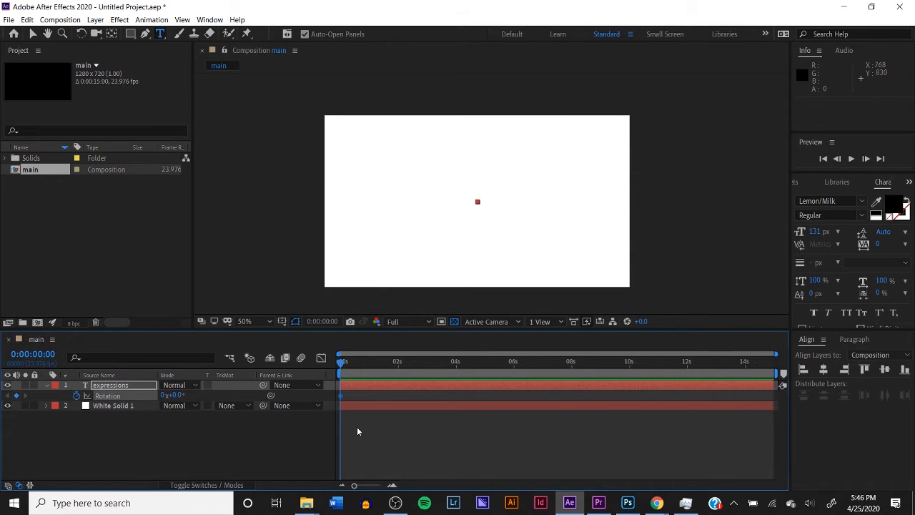
{"action": "key", "text": "alt+shift+s"}
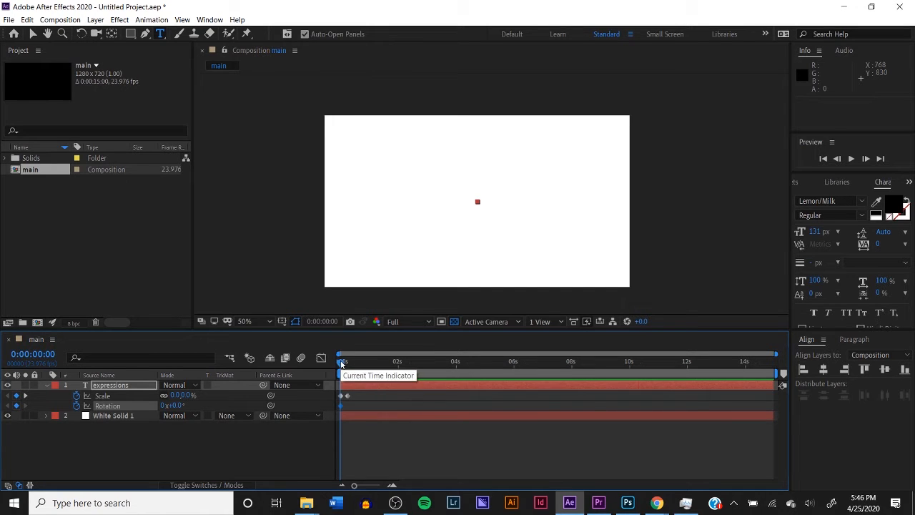
Add a 0° Rotation keyframe for the expressions layer at 0:00:00:06, in line with the second Scale keyframe
{"action": "left_click_drag", "start_coordinate": [341, 363], "coordinate": [350, 364]}
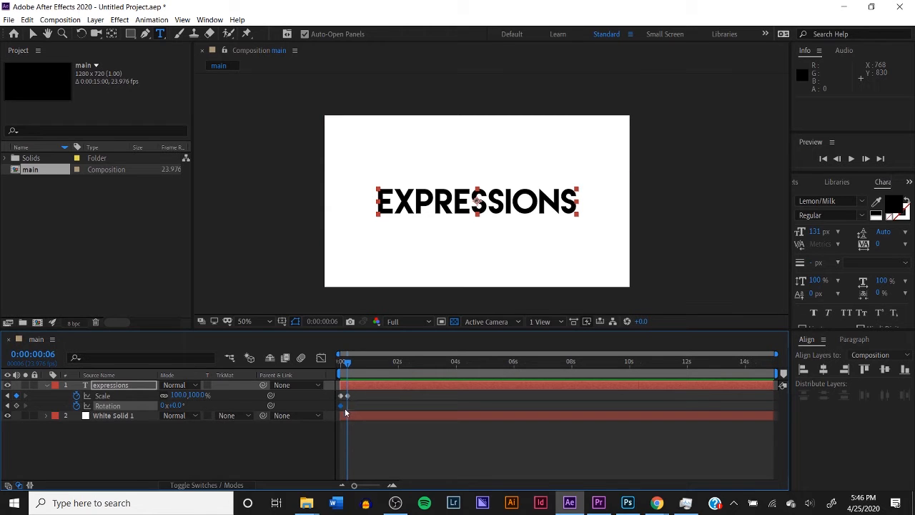
{"action": "left_click", "coordinate": [165, 454]}
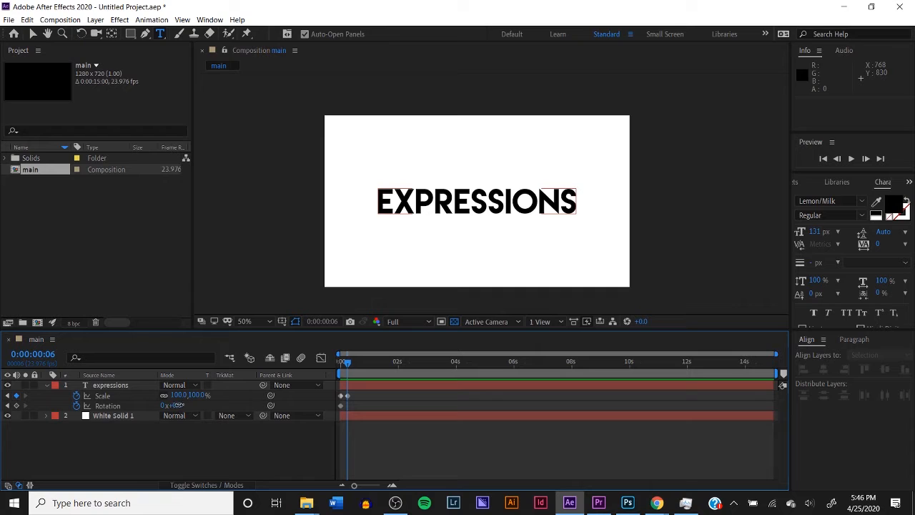
{"action": "left_click", "coordinate": [177, 406]}
{"action": "left_click", "coordinate": [180, 446]}
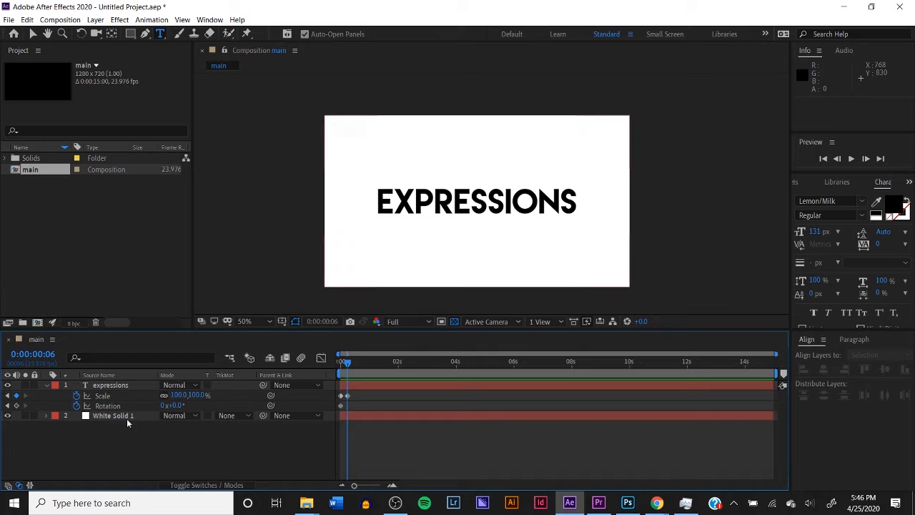
{"action": "left_click", "coordinate": [16, 406]}
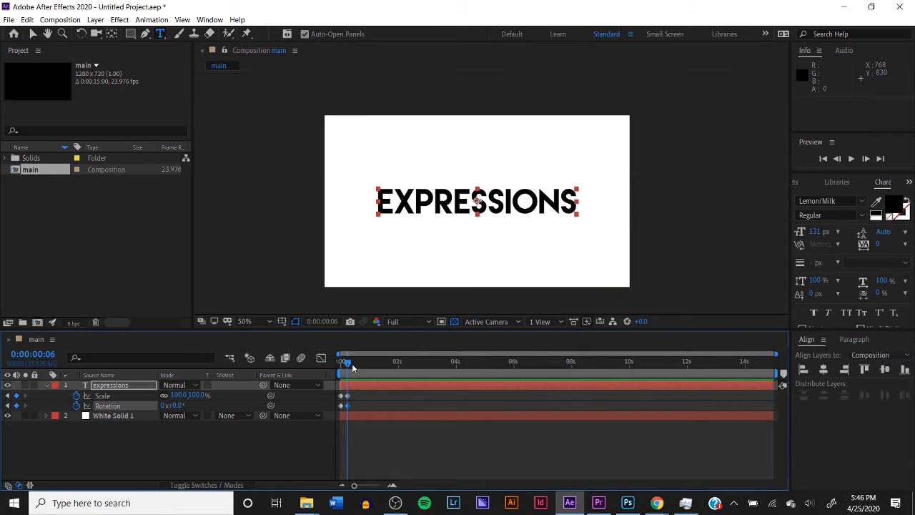
Set the Rotation keyframe at 0:00:00:00 to 90° and preview the combined scale and rotation animation
{"action": "left_click_drag", "start_coordinate": [343, 361], "coordinate": [339, 362]}
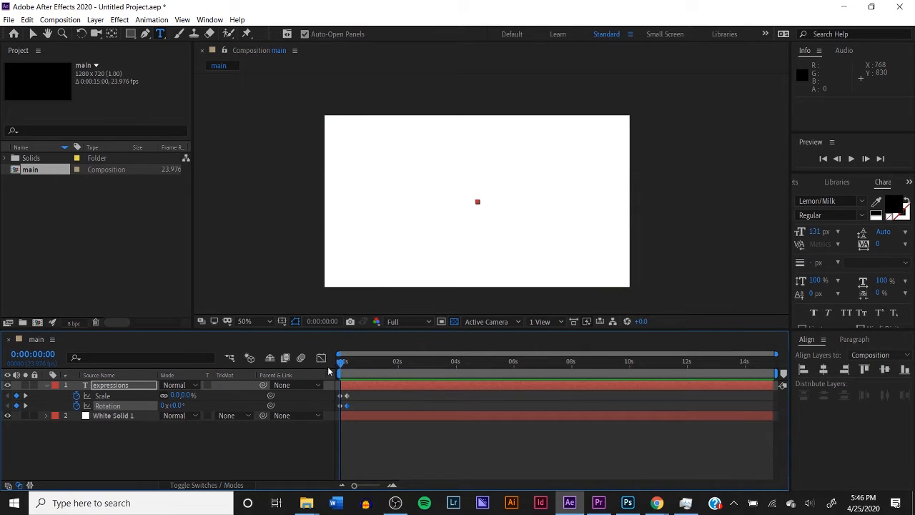
{"action": "left_click", "coordinate": [177, 405]}
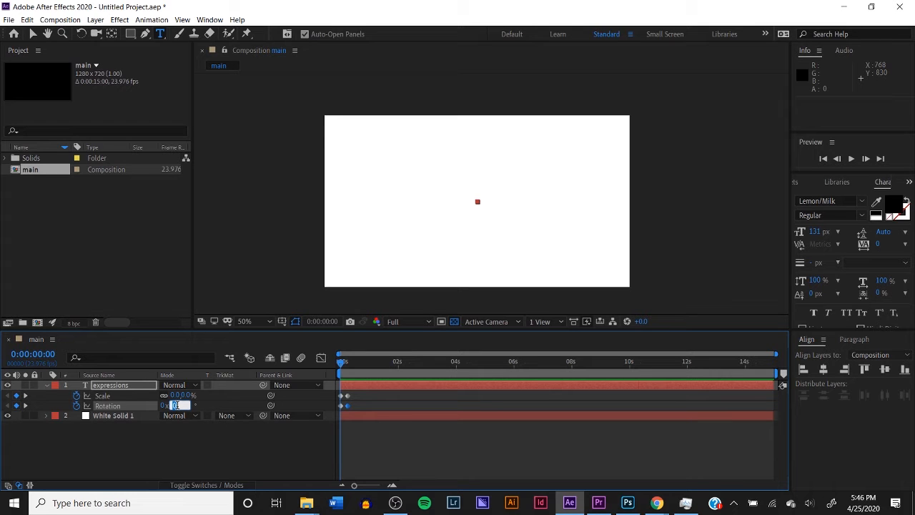
{"action": "type", "text": "90"}
{"action": "left_click", "coordinate": [394, 450]}
{"action": "key", "text": "space"}
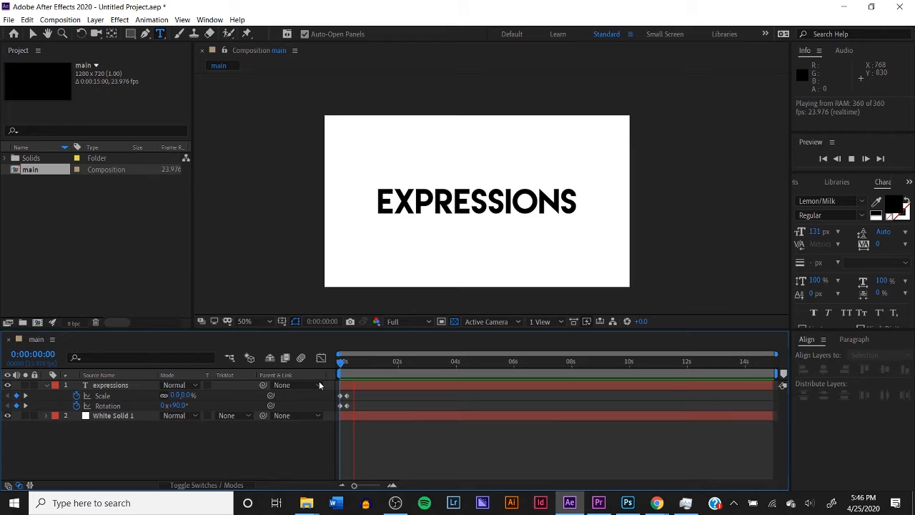
{"action": "key", "text": "space"}
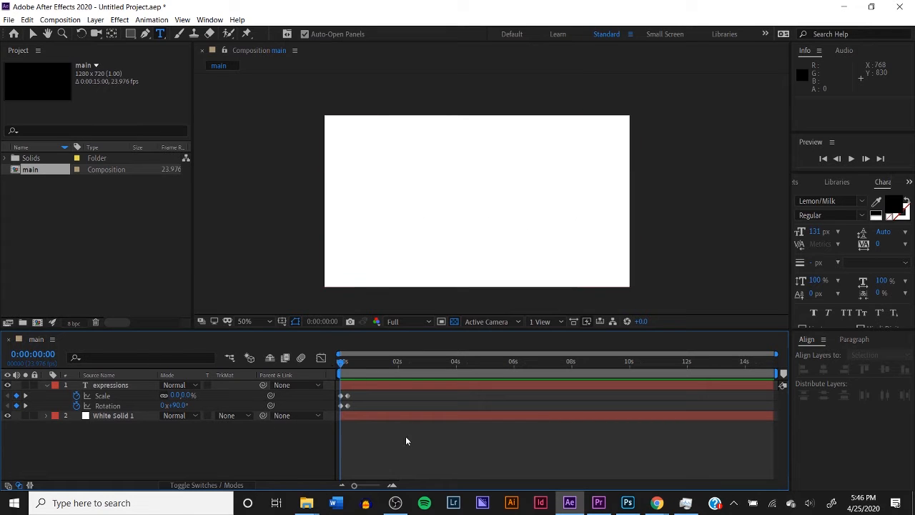
{"action": "key", "text": "space"}
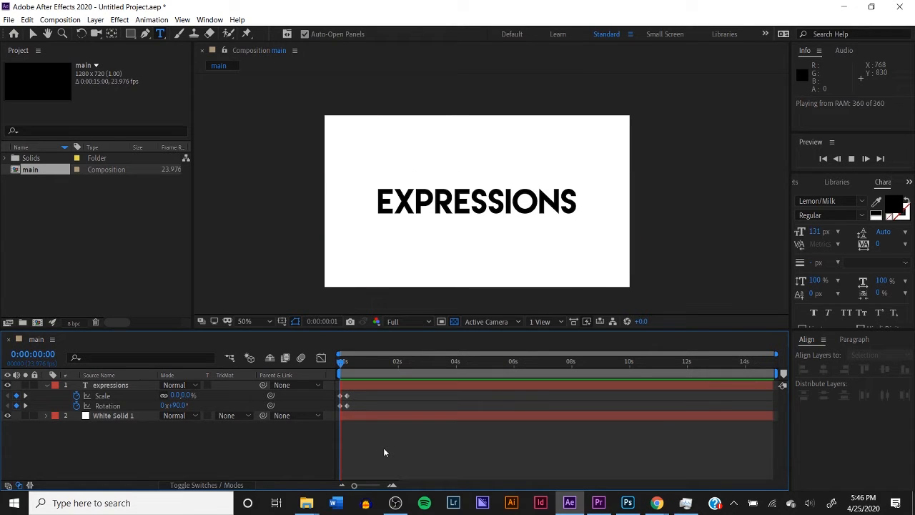
{"action": "key", "text": "space"}
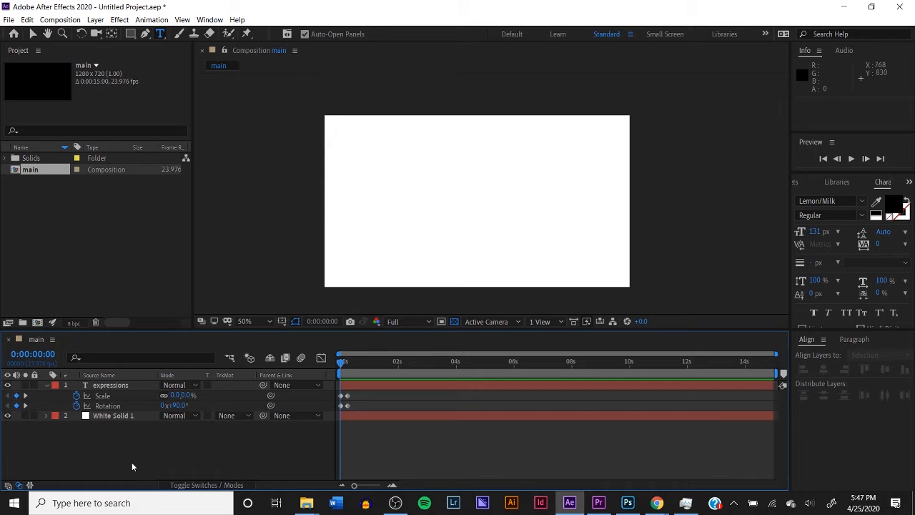
Add an expression to the expressions layer's Scale, replacing the default transform.scale code with the copied Inertial Bounce code
{"action": "left_click", "coordinate": [77, 396], "text": "alt"}
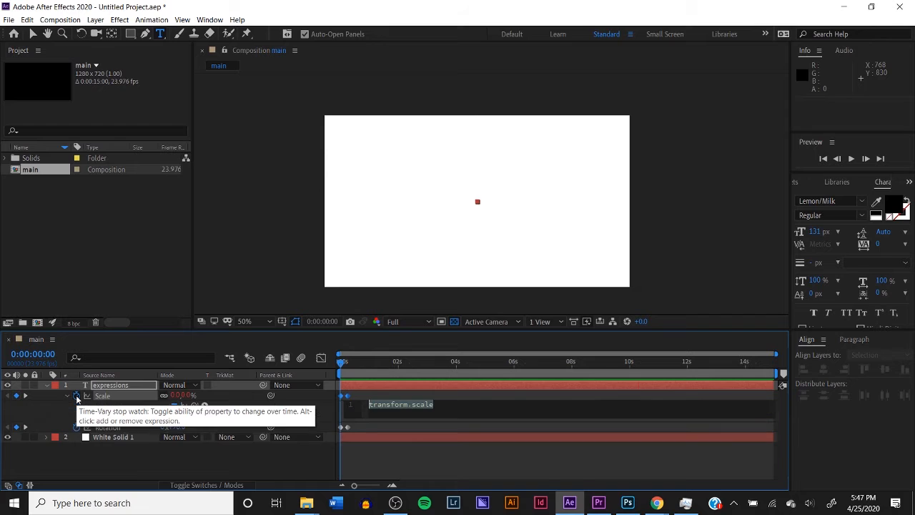
{"action": "left_click", "coordinate": [430, 407]}
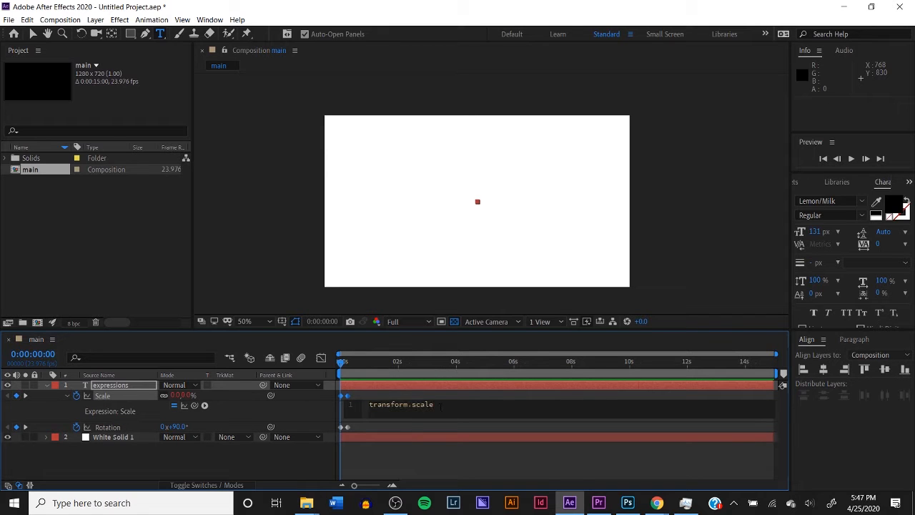
{"action": "left_click_drag", "start_coordinate": [433, 406], "coordinate": [365, 410]}
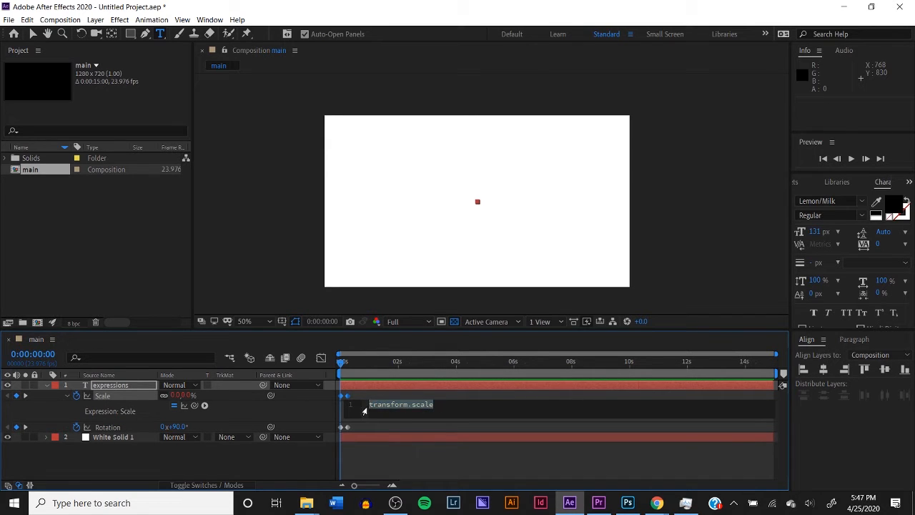
{"action": "key", "text": "BackSpace"}
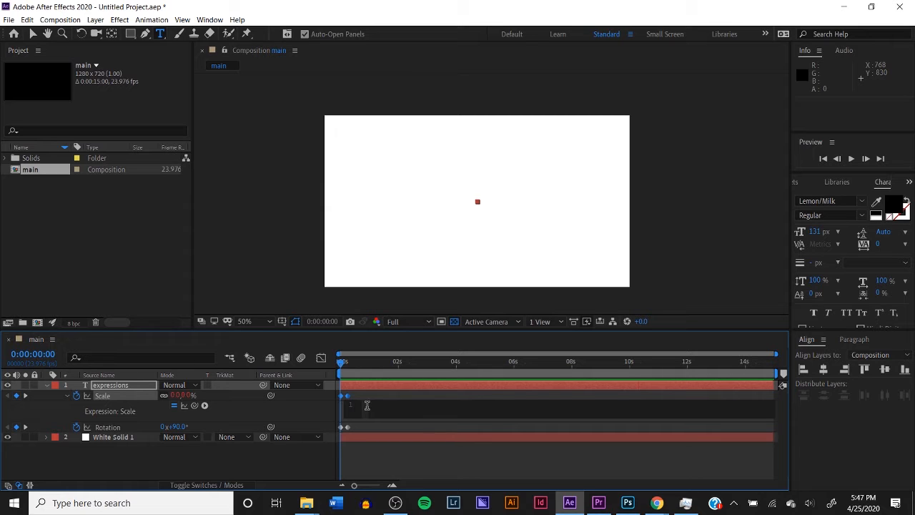
{"action": "key", "text": "ctrl+v"}
Add an expression to the Rotation property and replace its default code with the same copied Inertial Bounce code
{"action": "left_click", "coordinate": [76, 427], "text": "alt"}
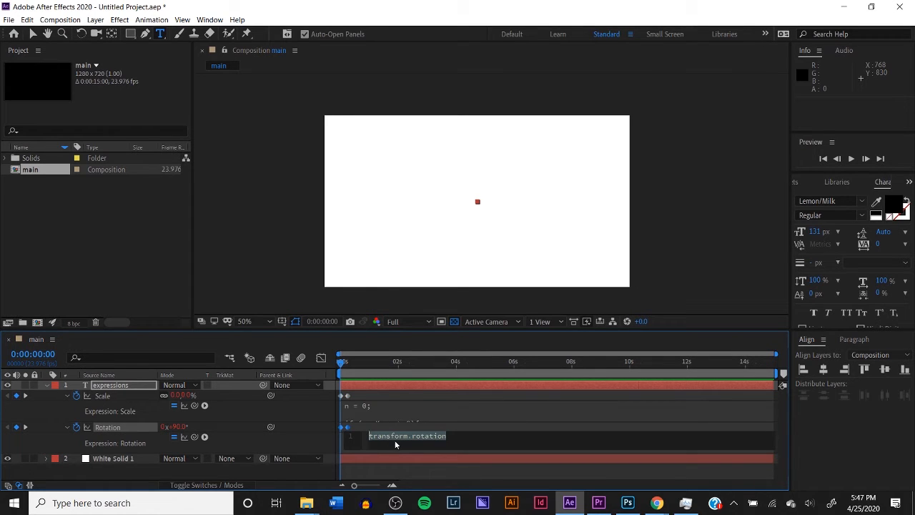
{"action": "key", "text": "ctrl+v"}
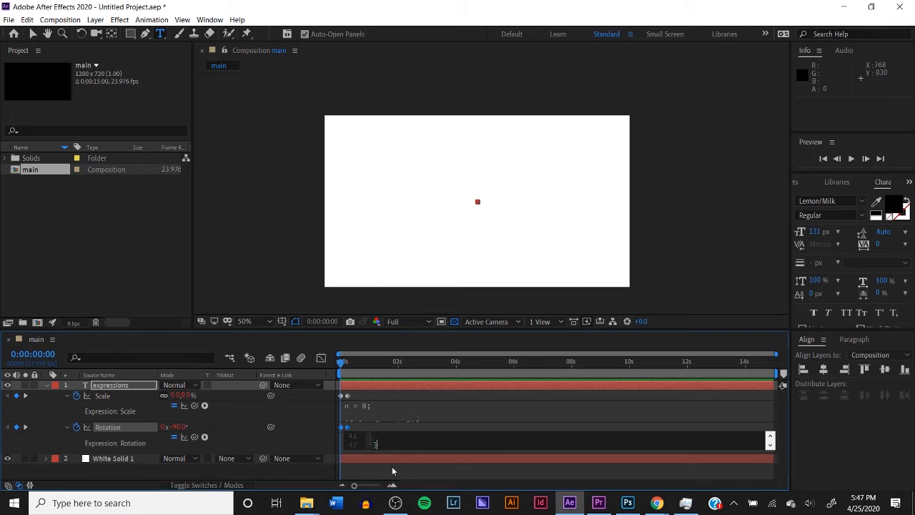
{"action": "left_click", "coordinate": [392, 470]}
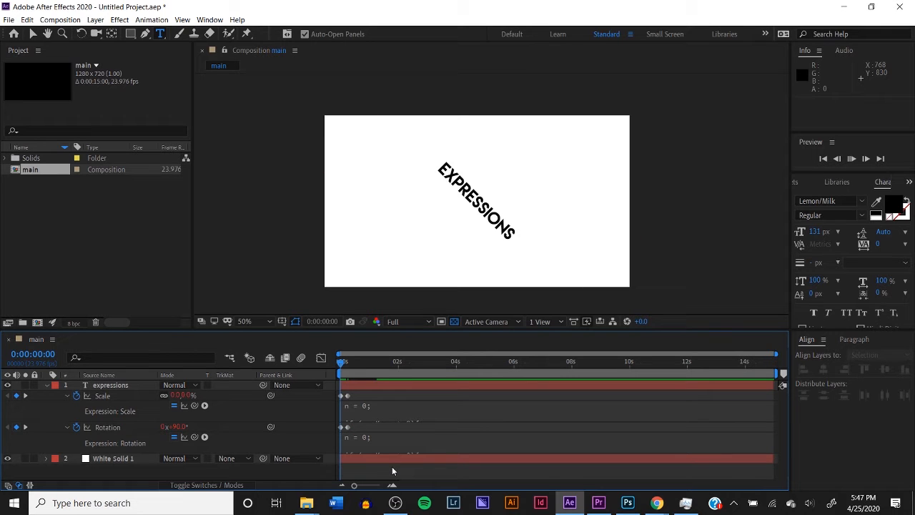
Collapse the expressions layer's properties and preview the bouncing text animation from 0:00:00:00
{"action": "left_click_drag", "start_coordinate": [347, 365], "coordinate": [321, 374]}
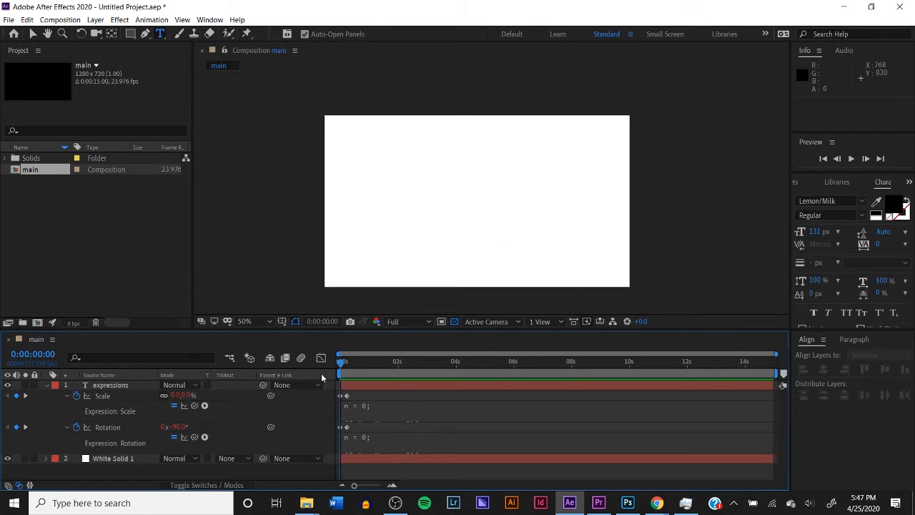
{"action": "left_click", "coordinate": [44, 385]}
{"action": "key", "text": "space"}
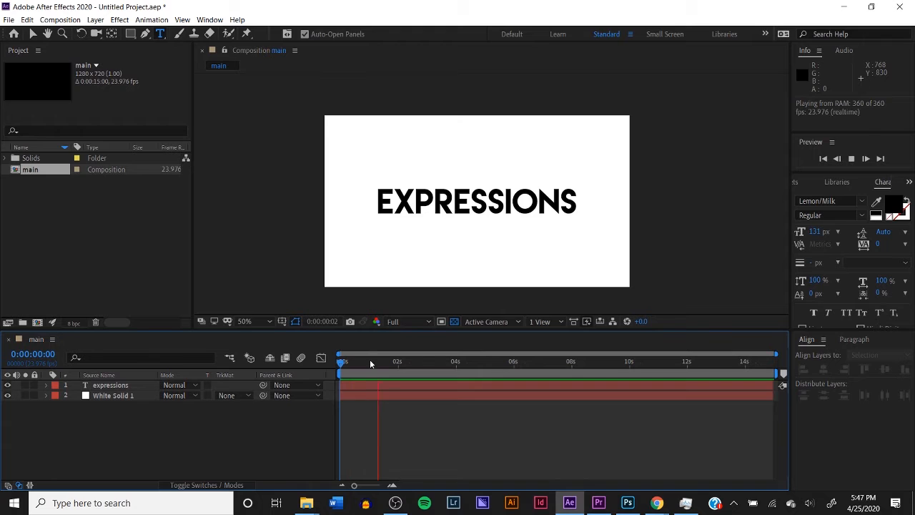
{"action": "key", "text": "space"}
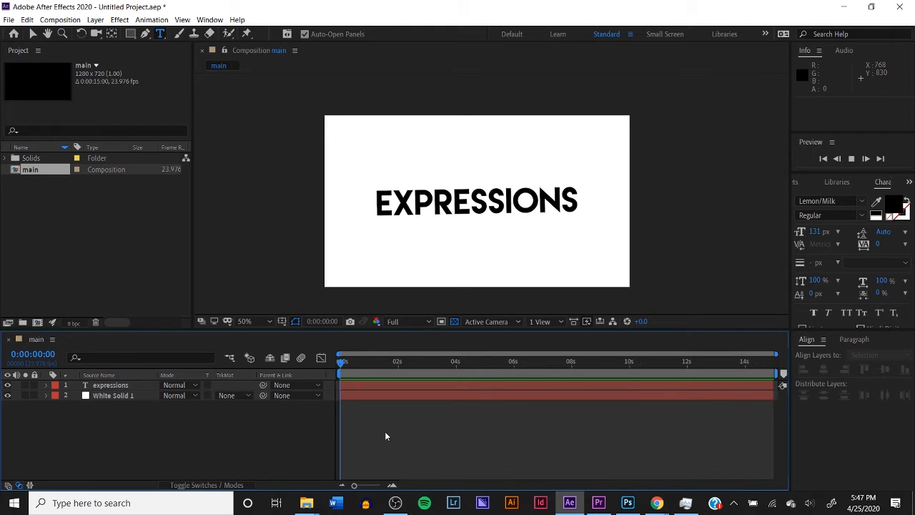
{"action": "left_click_drag", "start_coordinate": [361, 364], "coordinate": [323, 378]}
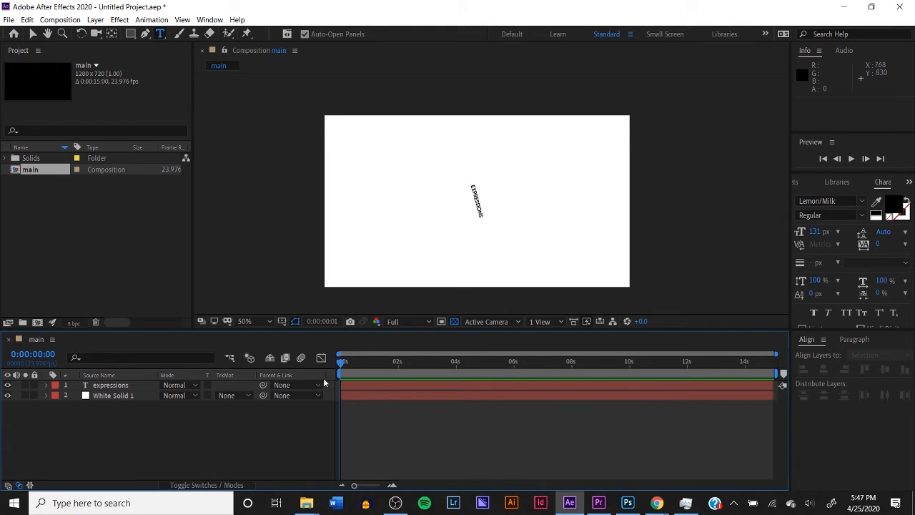
Reveal the expressions layer's keyframed properties and add Scale and Rotation keyframes at 0:00:00:20
{"action": "left_click", "coordinate": [375, 388]}
{"action": "key", "text": "u"}
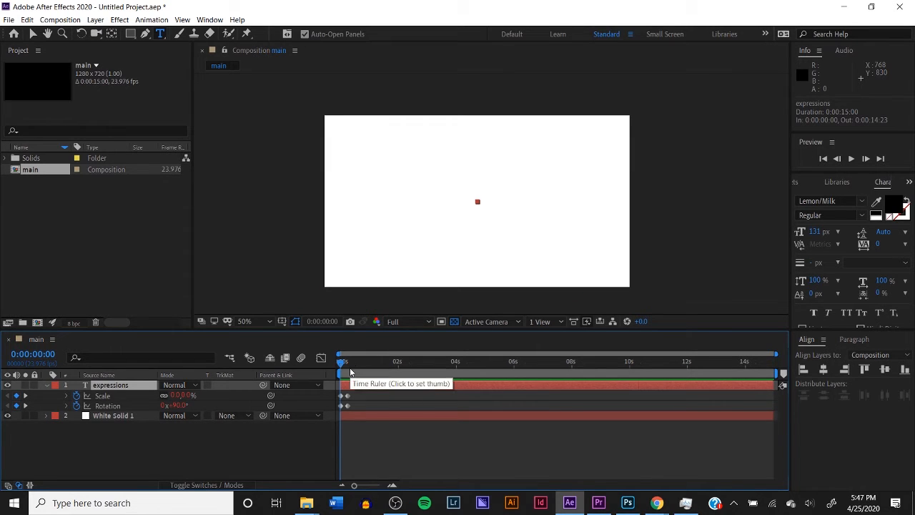
{"action": "left_click_drag", "start_coordinate": [343, 365], "coordinate": [364, 377]}
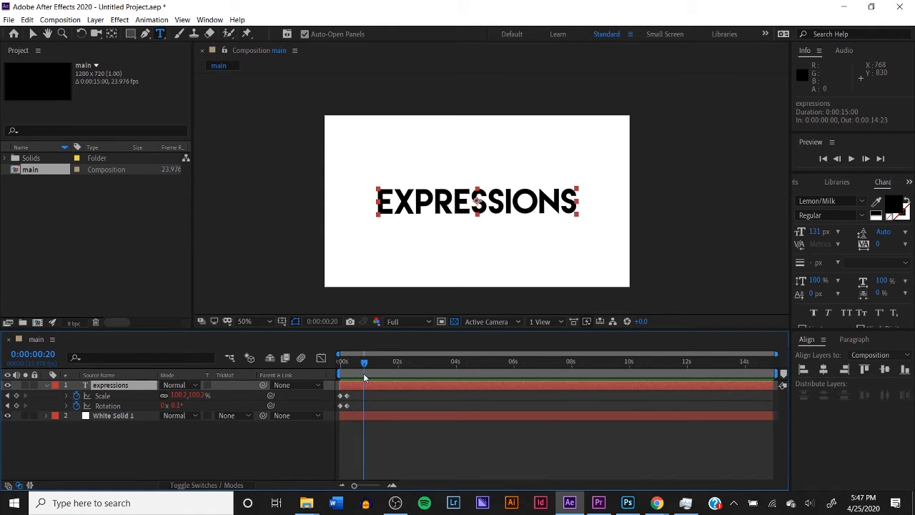
{"action": "left_click", "coordinate": [16, 396]}
{"action": "left_click", "coordinate": [16, 405]}
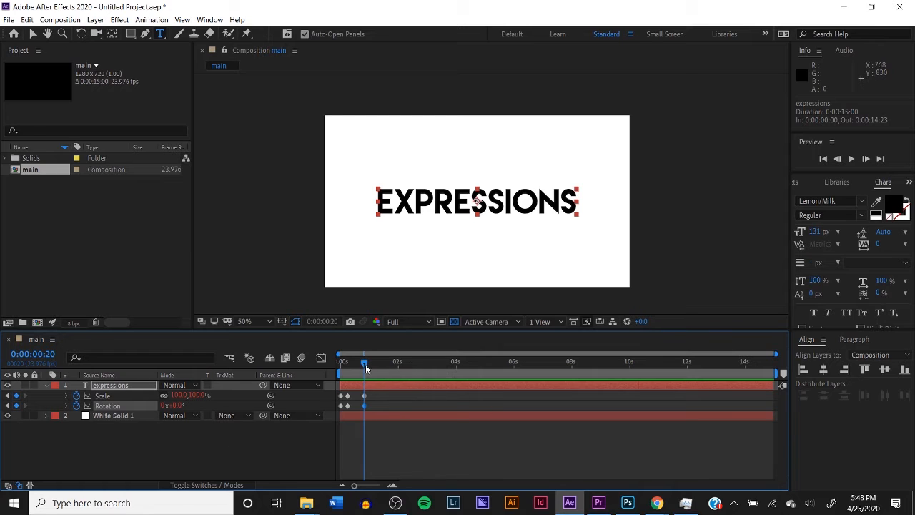
Keyframe the expressions layer's Scale to 0% and Rotation to 90° at 0:00:00:23, and preview from 0:00:00:18
{"action": "mouse_move", "coordinate": [366, 364]}
{"action": "left_mouse_down"}
{"action": "mouse_move", "coordinate": [376, 362]}
{"action": "mouse_move", "coordinate": [369, 366]}
{"action": "left_mouse_up"}
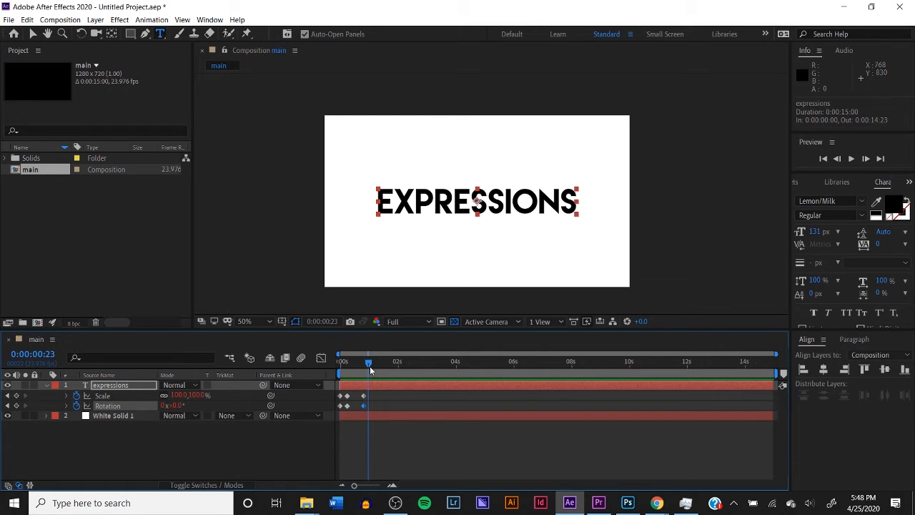
{"action": "left_click", "coordinate": [198, 396]}
{"action": "type", "text": "0"}
{"action": "key", "text": "Return"}
{"action": "left_click", "coordinate": [177, 405]}
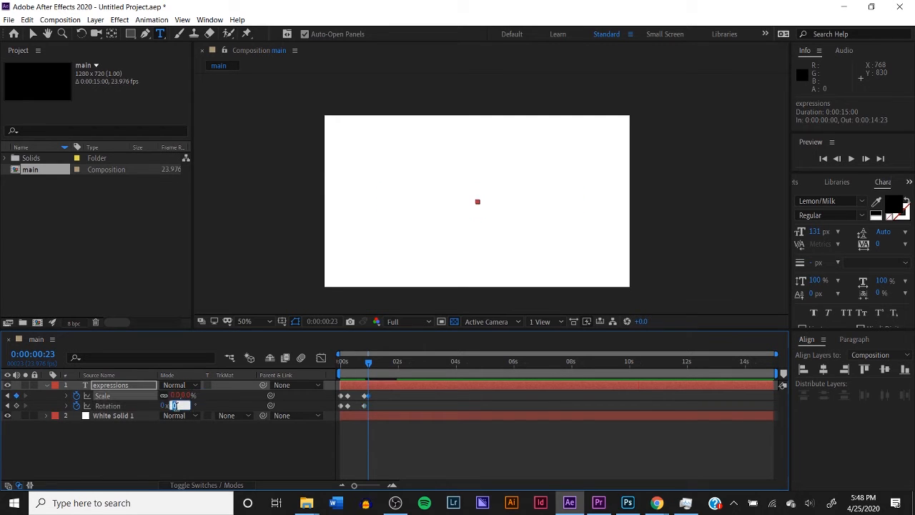
{"action": "type", "text": "90"}
{"action": "key", "text": "Return"}
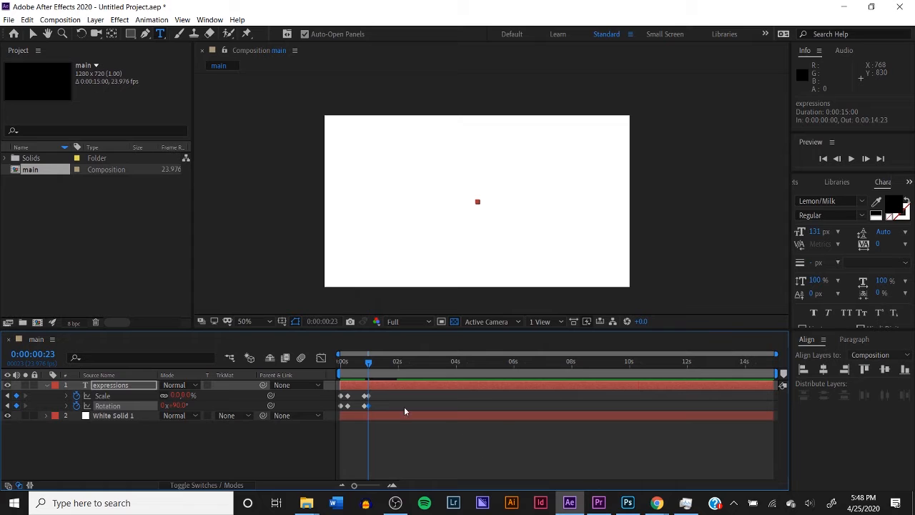
{"action": "left_click", "coordinate": [363, 365]}
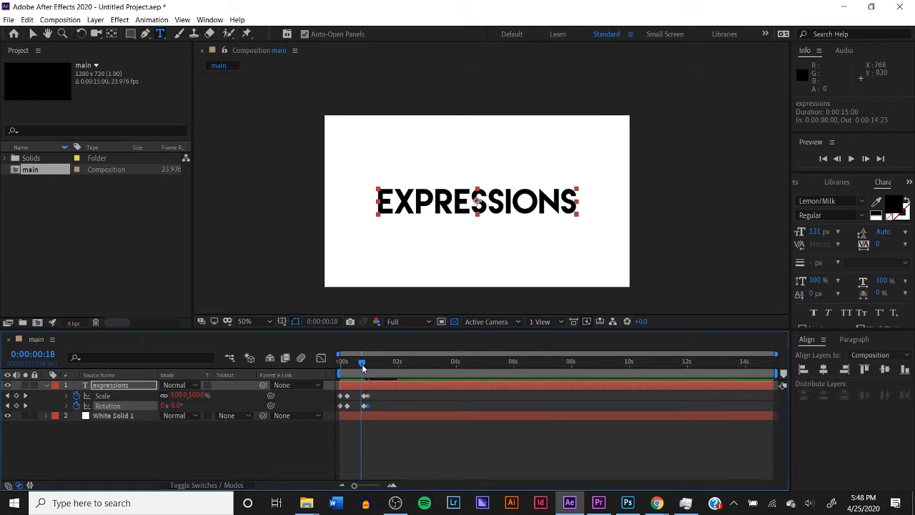
{"action": "key", "text": "space"}
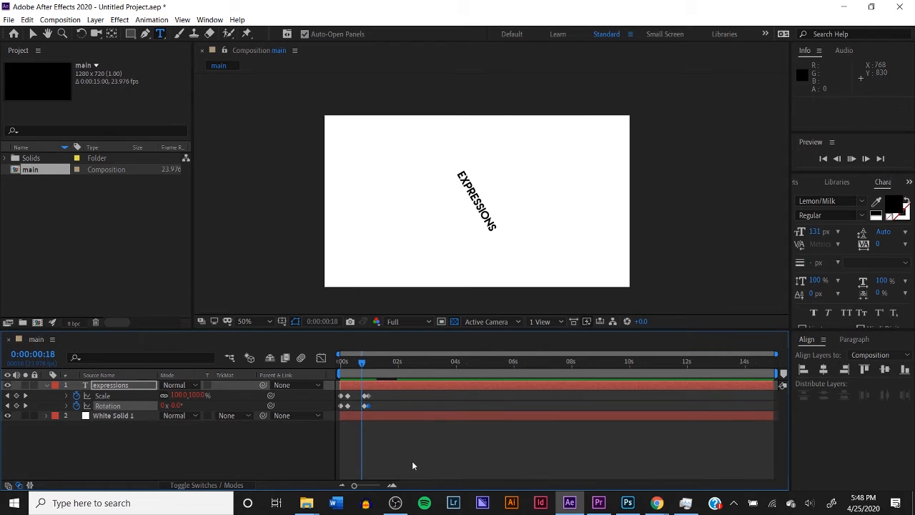
Move the expressions layer's last Scale and Rotation keyframes to 0:00:01:01
{"action": "left_click", "coordinate": [365, 364]}
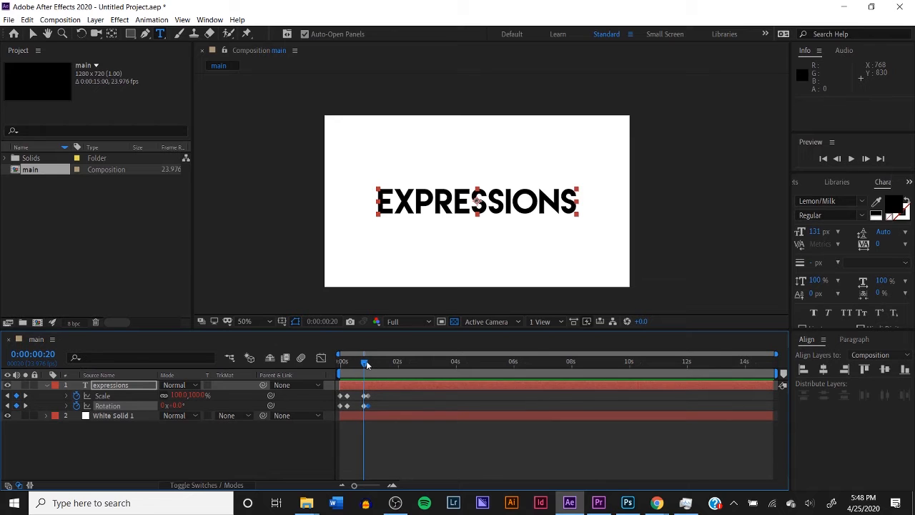
{"action": "left_click_drag", "start_coordinate": [354, 485], "coordinate": [379, 486]}
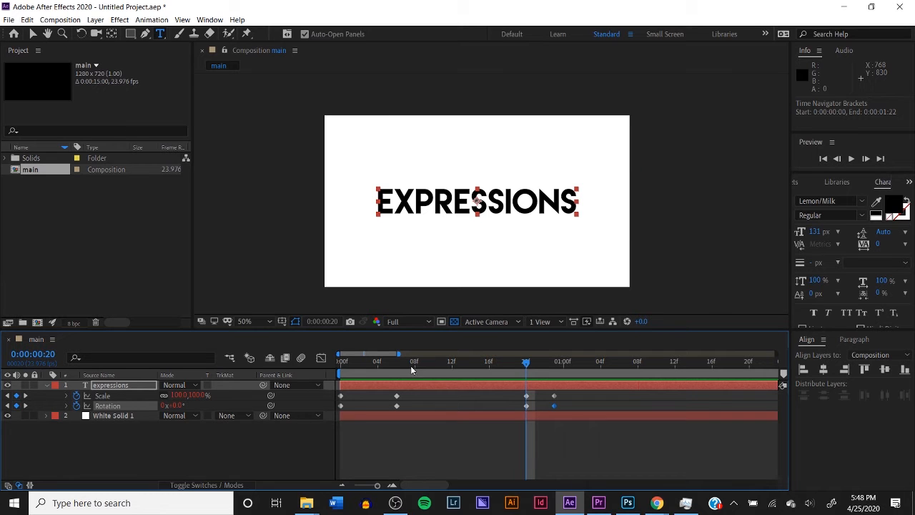
{"action": "left_click", "coordinate": [866, 158]}
{"action": "left_click", "coordinate": [865, 159]}
{"action": "left_click", "coordinate": [866, 159]}
{"action": "left_click", "coordinate": [865, 159]}
{"action": "left_click", "coordinate": [865, 163]}
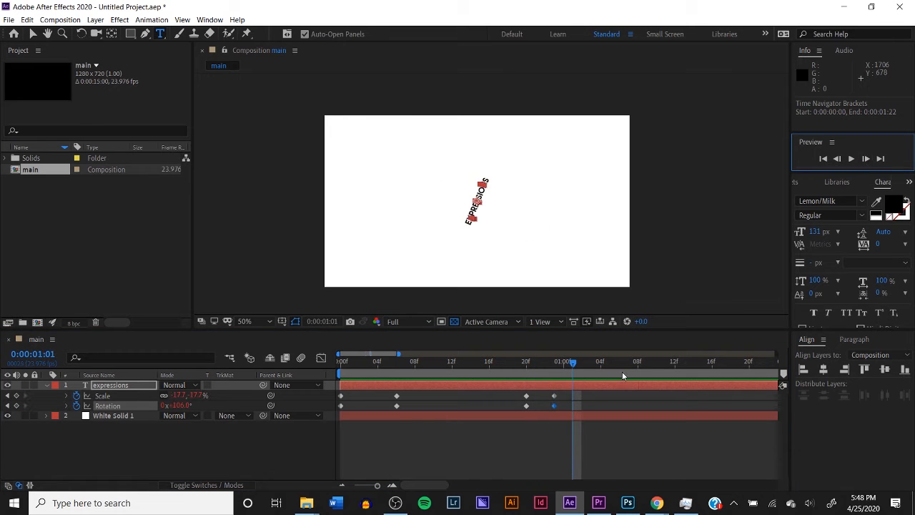
{"action": "left_click_drag", "start_coordinate": [545, 391], "coordinate": [572, 408]}
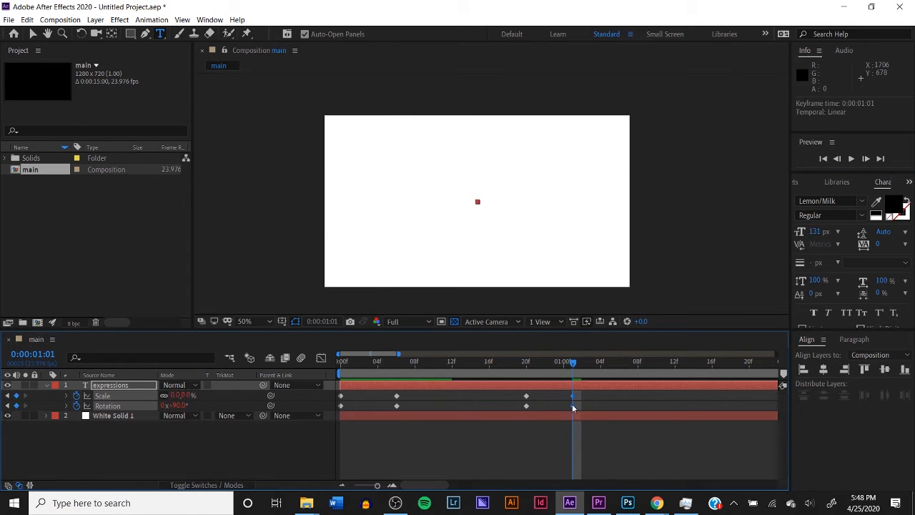
Preview the text's shrinking exit from 0:00:00:18 and the whole animation from 0:00:00:00
{"action": "left_click_drag", "start_coordinate": [526, 374], "coordinate": [508, 372]}
{"action": "key", "text": "space"}
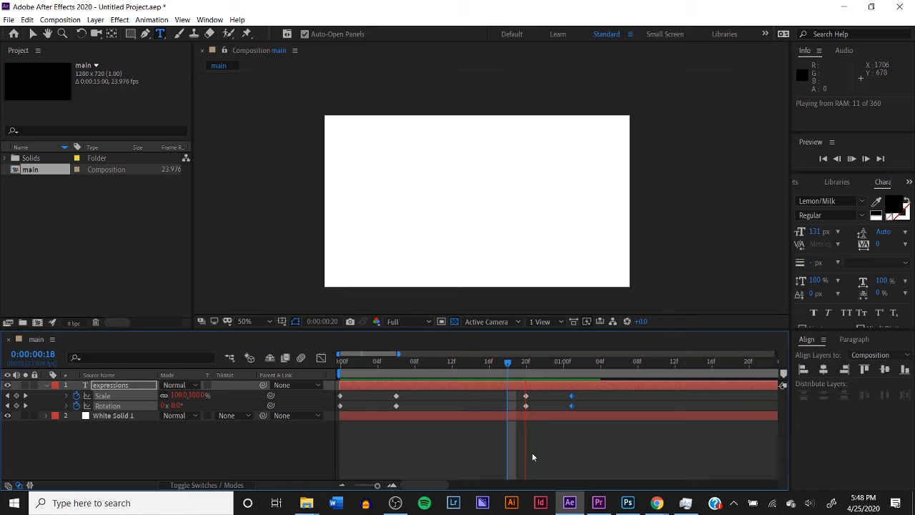
{"action": "left_click", "coordinate": [532, 452]}
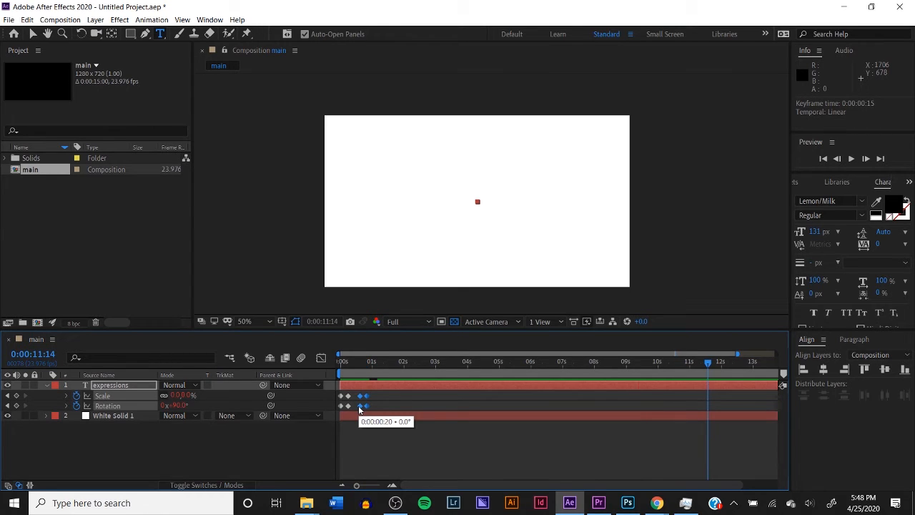
{"action": "left_click", "coordinate": [344, 362]}
{"action": "left_click", "coordinate": [379, 441]}
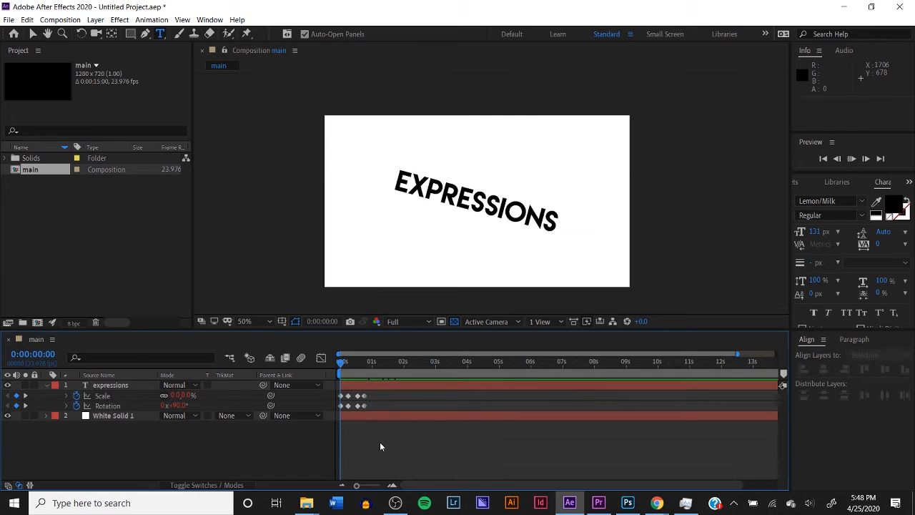
{"action": "left_click", "coordinate": [359, 361]}
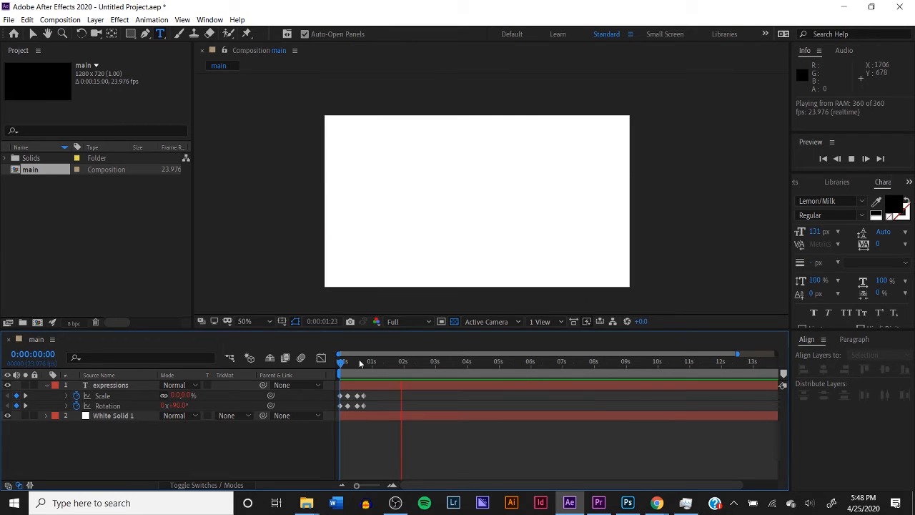
Shift the exit Scale and Rotation keyframes so they start at 0:00:00:18 and end at 0:00:00:23
{"action": "mouse_move", "coordinate": [349, 395]}
{"action": "left_mouse_down"}
{"action": "mouse_move", "coordinate": [365, 405]}
{"action": "mouse_move", "coordinate": [356, 413]}
{"action": "mouse_move", "coordinate": [365, 405]}
{"action": "left_mouse_up"}
{"action": "key", "text": "ctrl+z"}
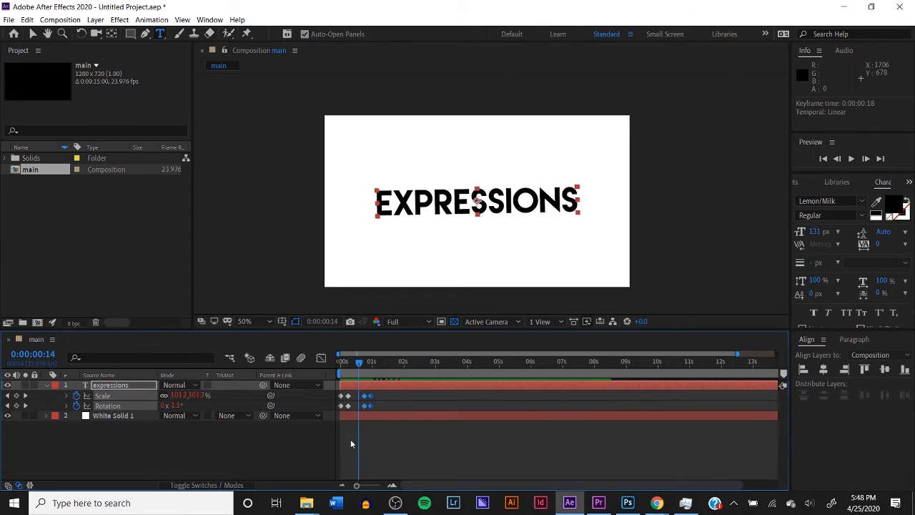
{"action": "left_click", "coordinate": [350, 439]}
Split the expressions layer at 0:00:00:23, producing a second text layer from that point on
{"action": "left_click_drag", "start_coordinate": [359, 363], "coordinate": [371, 366]}
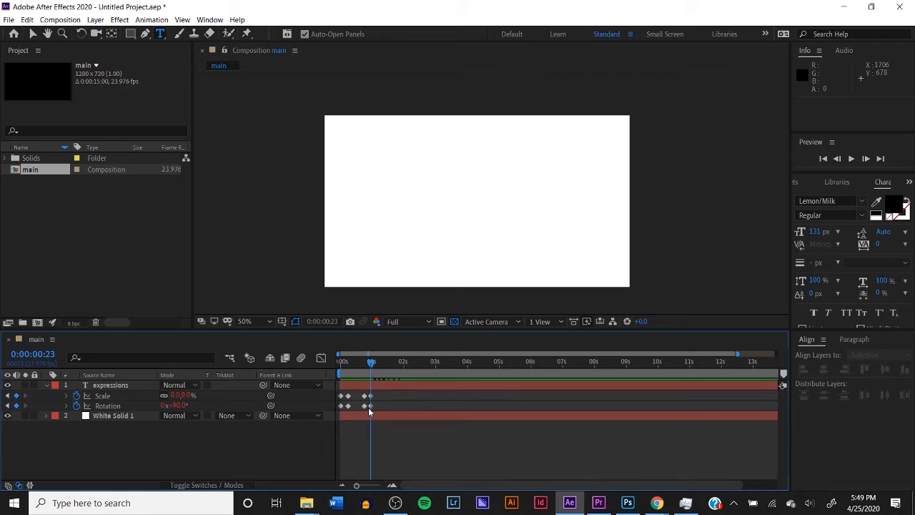
{"action": "left_click", "coordinate": [388, 390]}
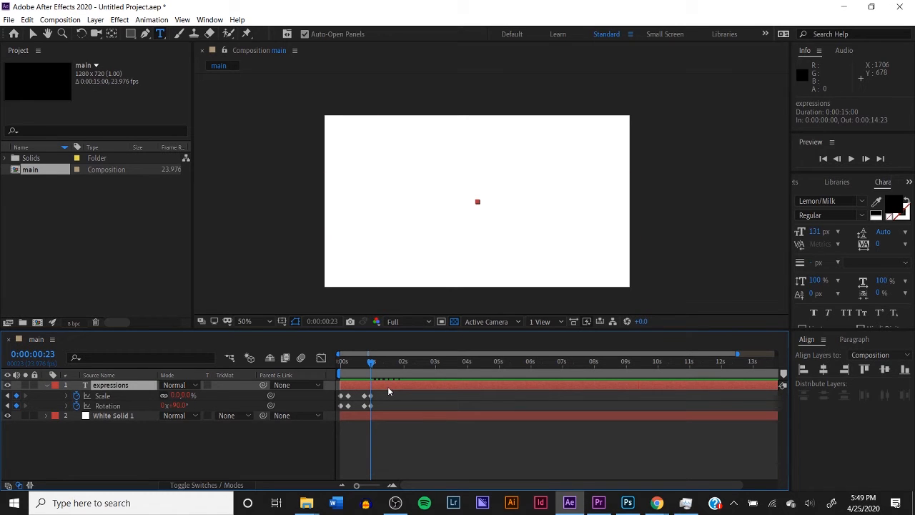
{"action": "key", "text": "ctrl+d"}
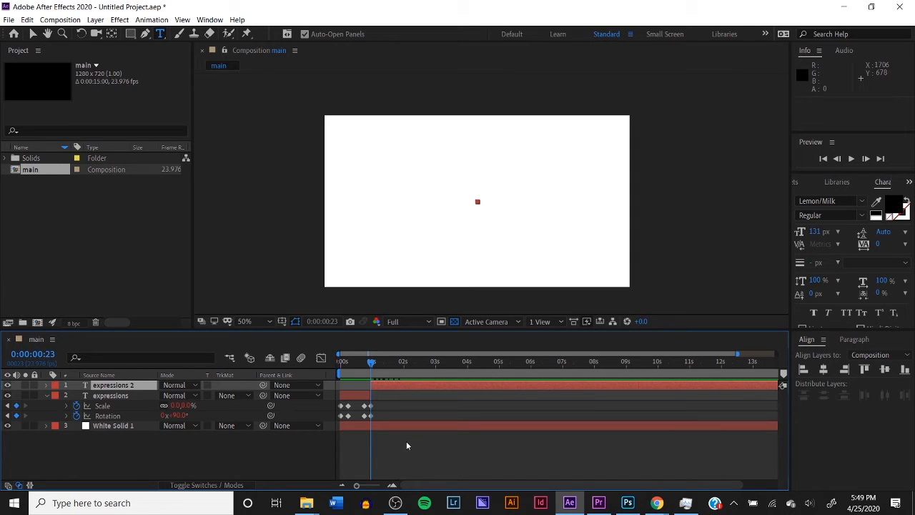
Reveal the expressions 2 layer's keyframes and move them all so the first pair sits at 0:00:00:23
{"action": "left_click_drag", "start_coordinate": [390, 361], "coordinate": [431, 356]}
{"action": "key", "text": "u"}
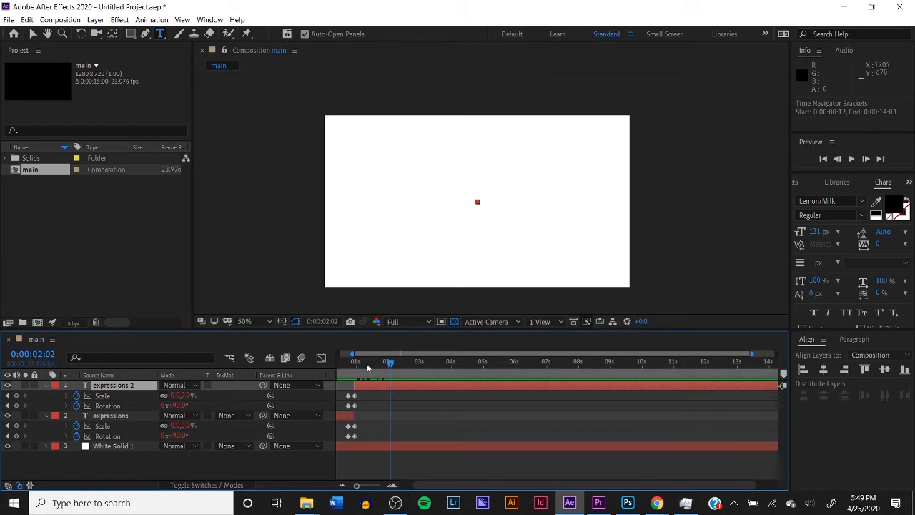
{"action": "left_click_drag", "start_coordinate": [366, 364], "coordinate": [356, 372]}
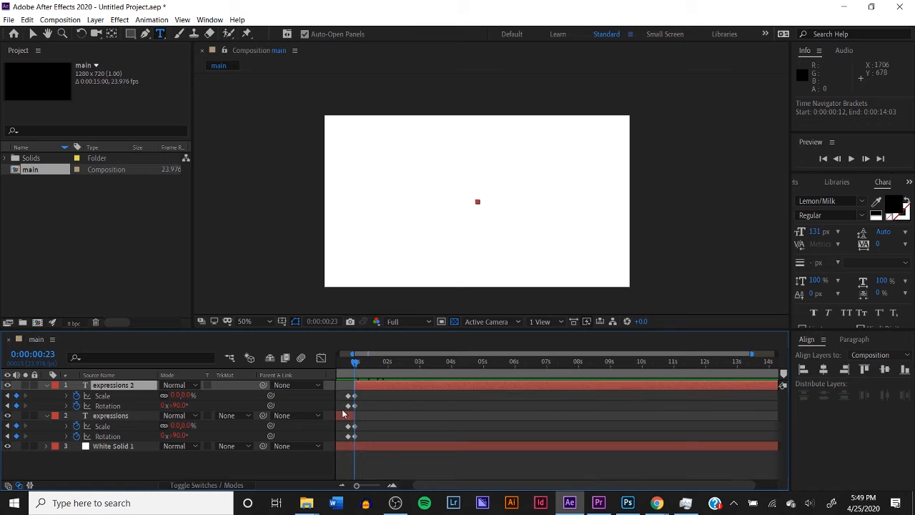
{"action": "left_click_drag", "start_coordinate": [355, 487], "coordinate": [365, 486]}
{"action": "mouse_move", "coordinate": [395, 392]}
{"action": "left_mouse_down"}
{"action": "mouse_move", "coordinate": [337, 417]}
{"action": "mouse_move", "coordinate": [389, 409]}
{"action": "left_mouse_up"}
{"action": "left_click", "coordinate": [411, 426]}
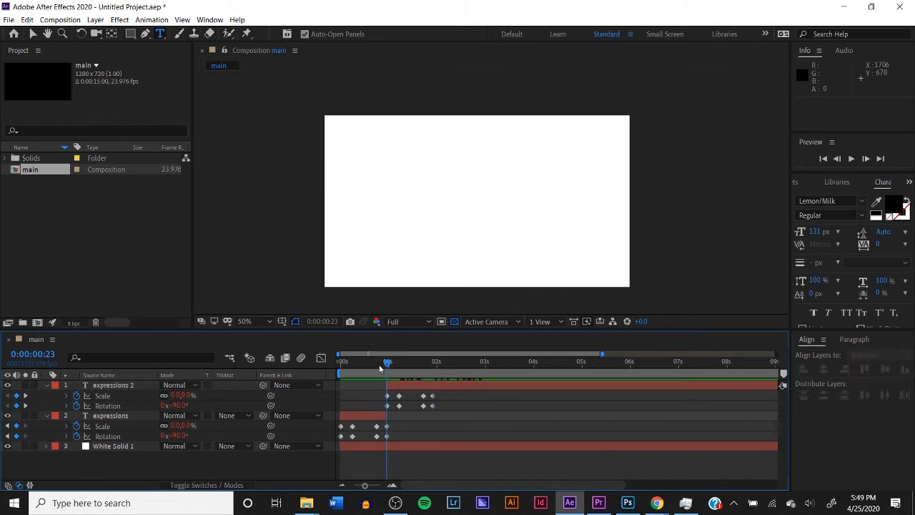
Slide the expressions 2 layer earlier to start at 0:00:00:21, overlapping the expressions layer, and preview the transition
{"action": "left_click_drag", "start_coordinate": [369, 363], "coordinate": [326, 382]}
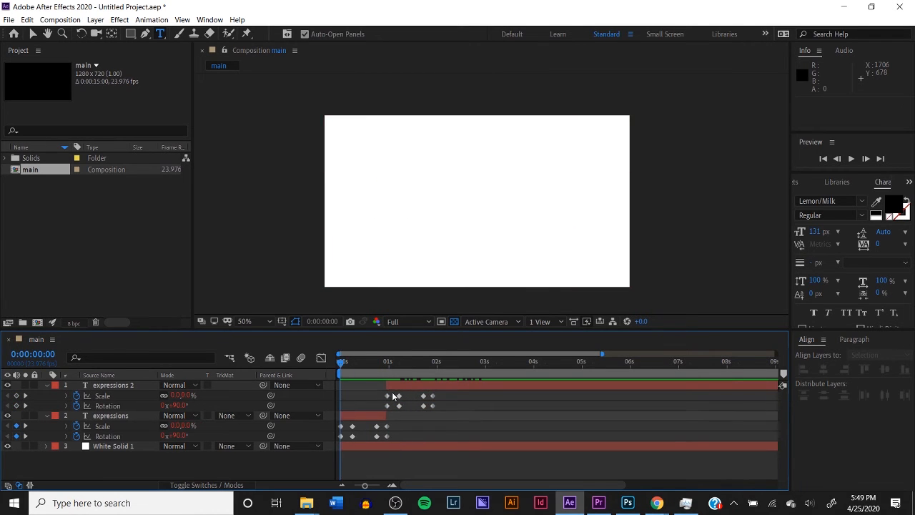
{"action": "left_click_drag", "start_coordinate": [371, 487], "coordinate": [377, 486]}
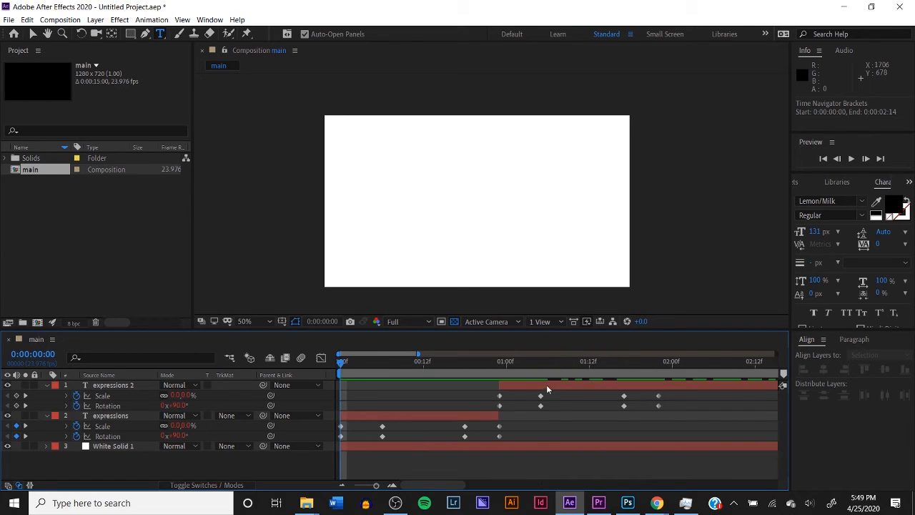
{"action": "left_click_drag", "start_coordinate": [546, 386], "coordinate": [525, 385]}
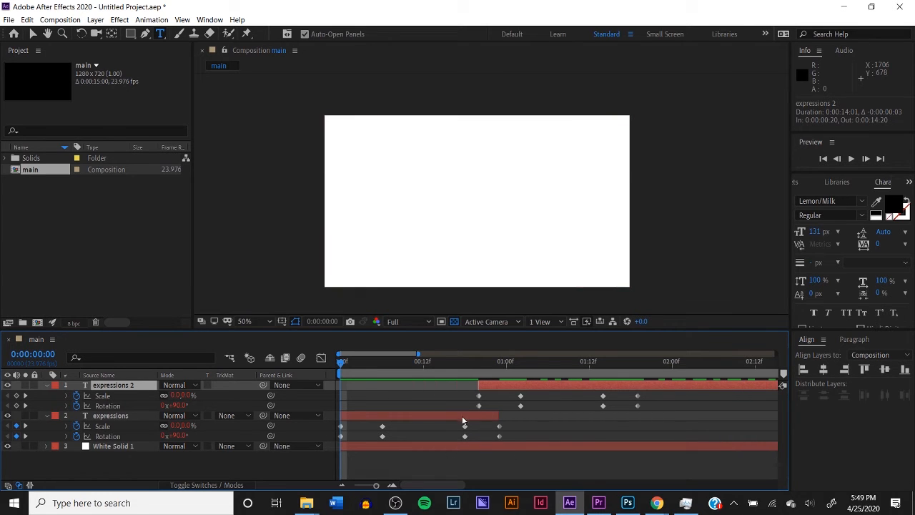
{"action": "left_click", "coordinate": [457, 467]}
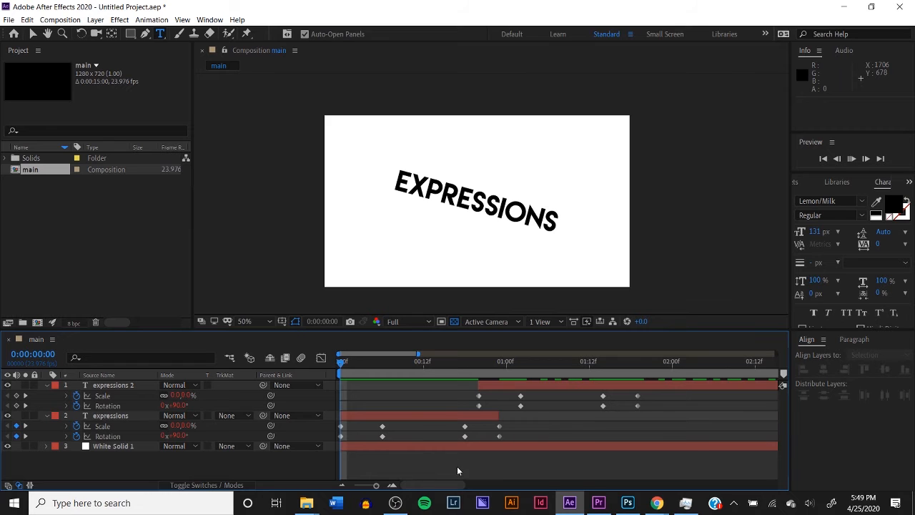
{"action": "left_click", "coordinate": [436, 362]}
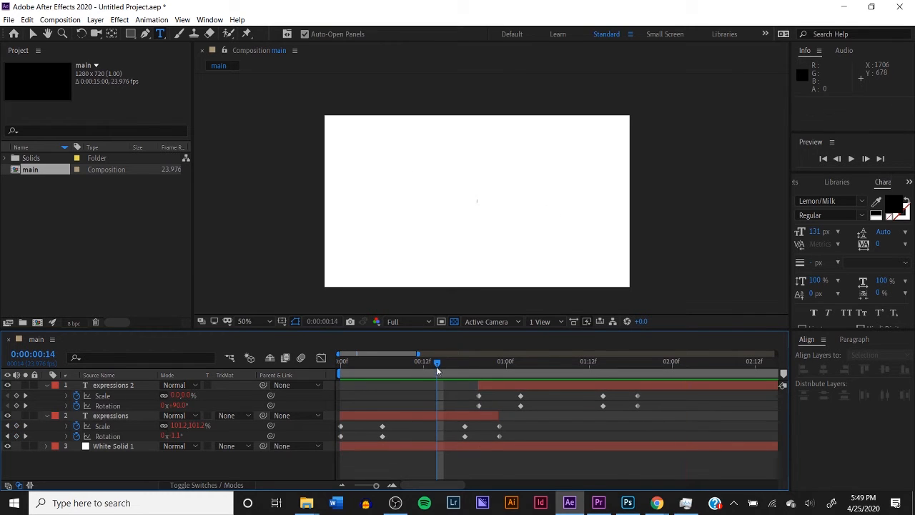
{"action": "left_click", "coordinate": [491, 362]}
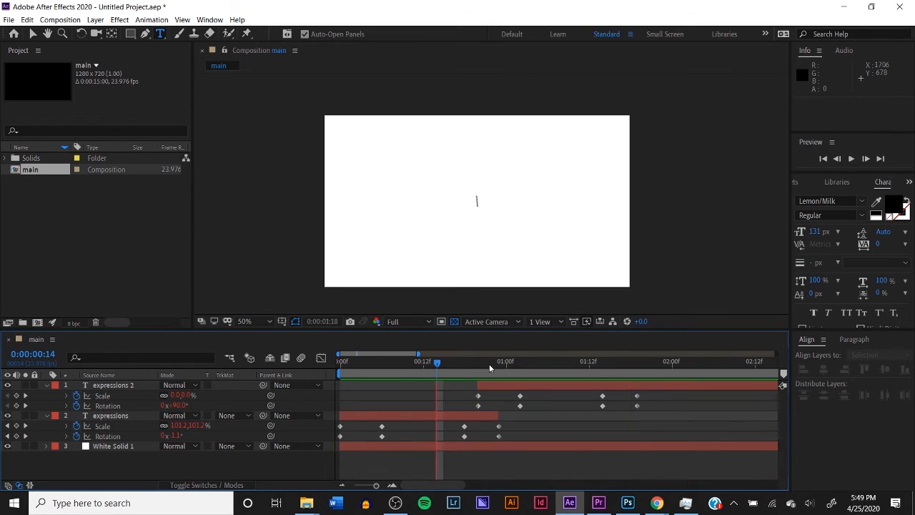
{"action": "mouse_move", "coordinate": [488, 387]}
{"action": "left_mouse_down"}
{"action": "mouse_move", "coordinate": [346, 374]}
{"action": "mouse_move", "coordinate": [510, 373]}
{"action": "mouse_move", "coordinate": [506, 386]}
{"action": "left_mouse_up"}
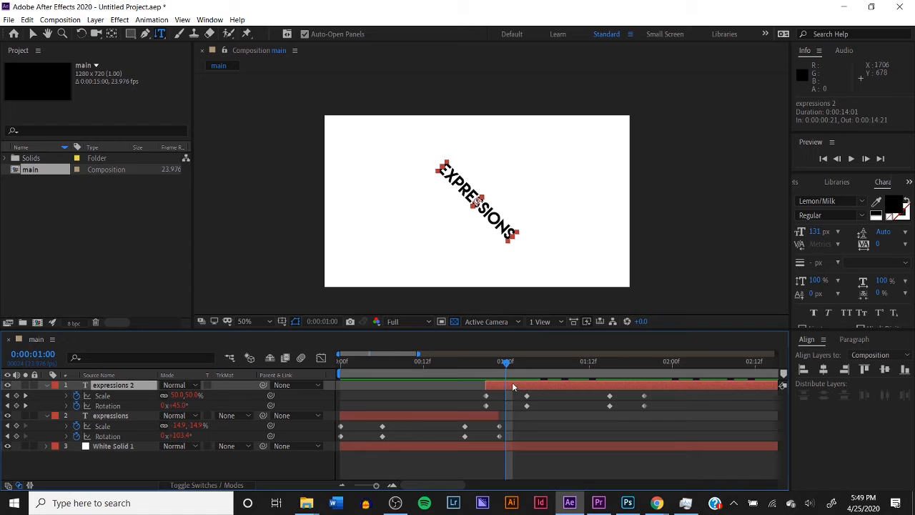
Replace the expressions 2 layer's text with "Tutorial" and preview the composition from 0:00:00:00
{"action": "left_click", "coordinate": [501, 225]}
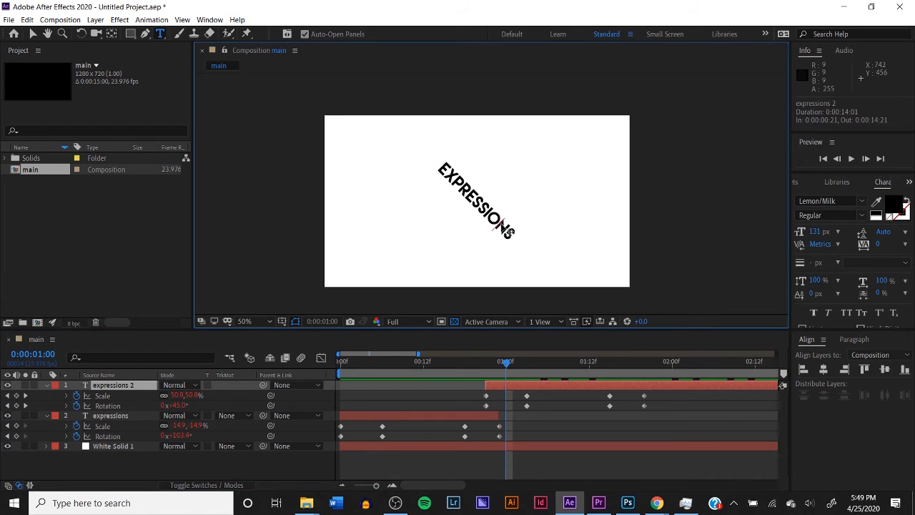
{"action": "double_click", "coordinate": [501, 225]}
{"action": "key", "text": "BackSpace"}
{"action": "type", "text": "T"}
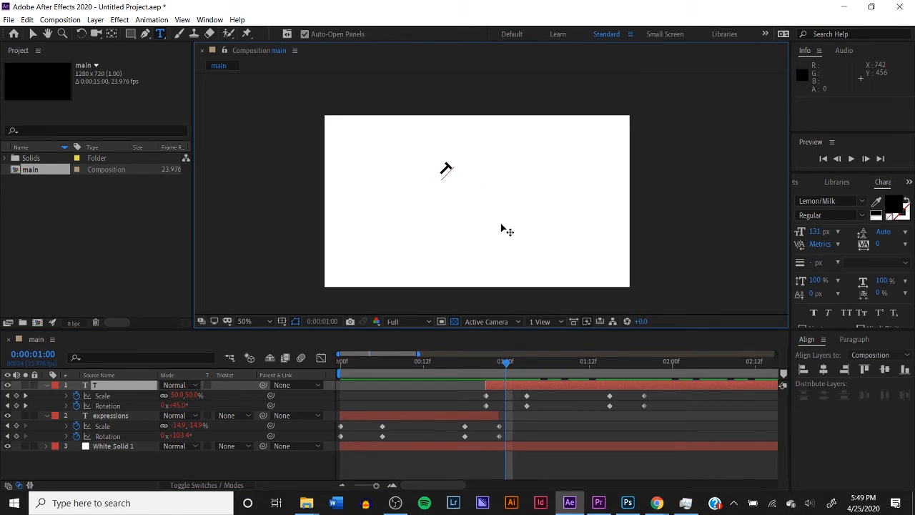
{"action": "type", "text": "utorial"}
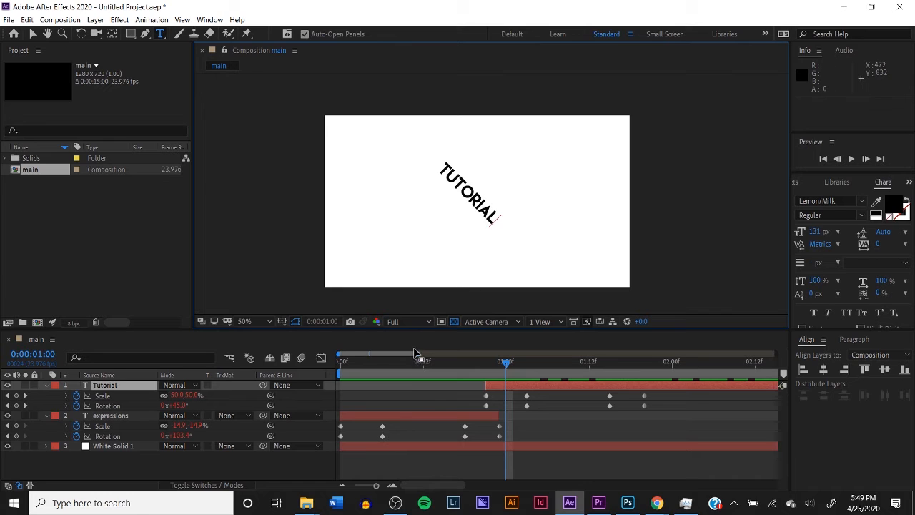
{"action": "key", "text": "space"}
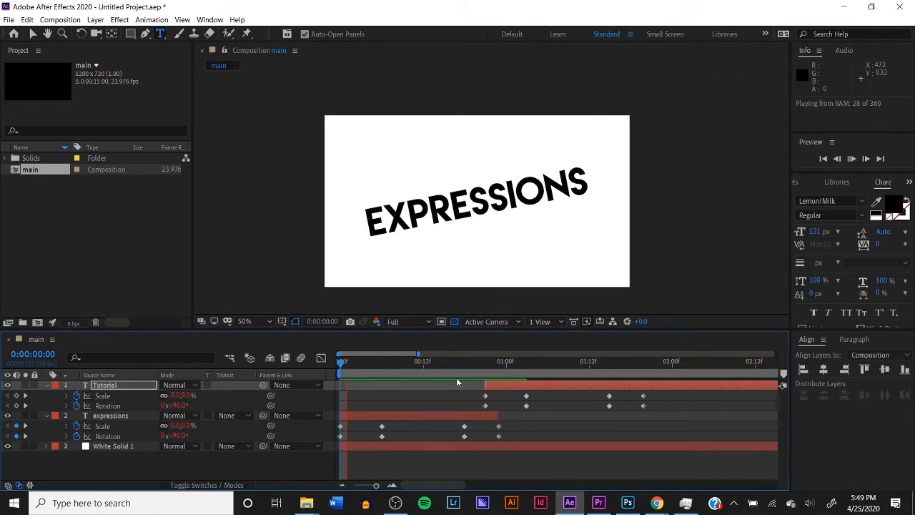
Center the Tutorial layer's anchor point in its content and align the layer horizontally and vertically to the composition's center
{"action": "left_click_drag", "start_coordinate": [504, 361], "coordinate": [497, 379]}
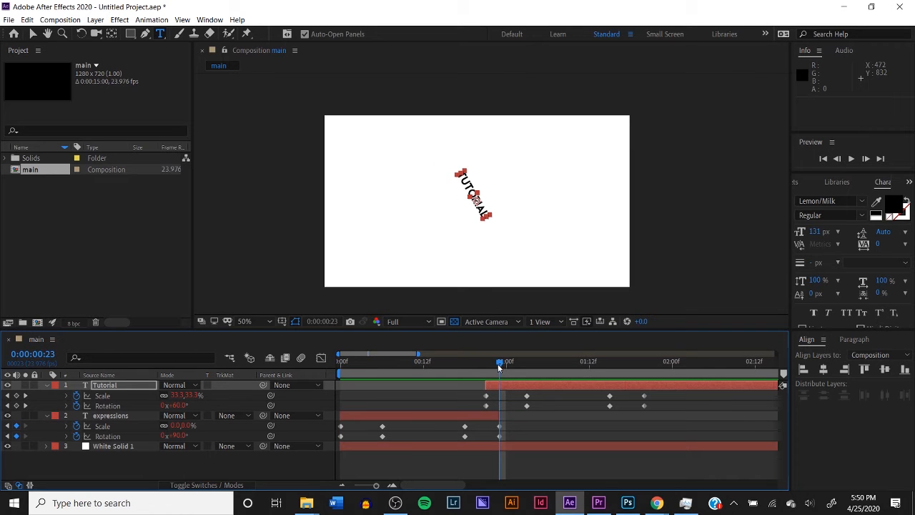
{"action": "left_click", "coordinate": [95, 19]}
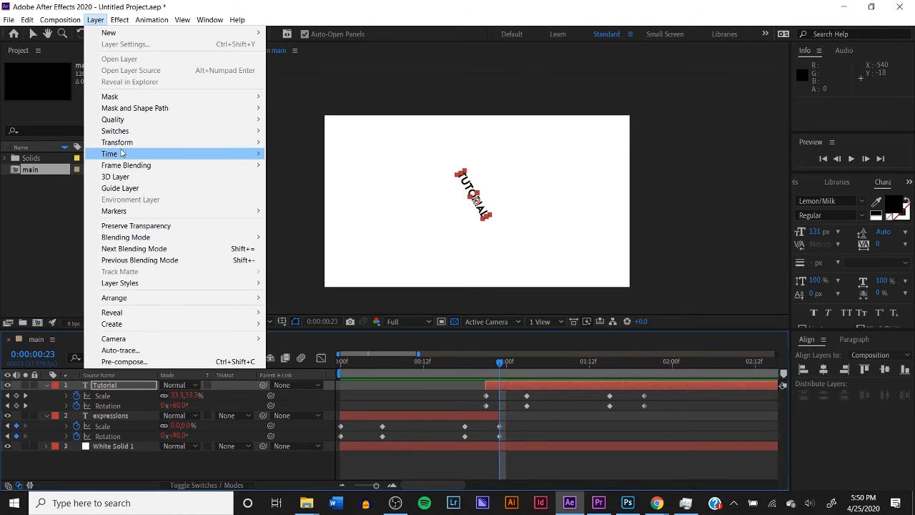
{"action": "mouse_move", "coordinate": [118, 142]}
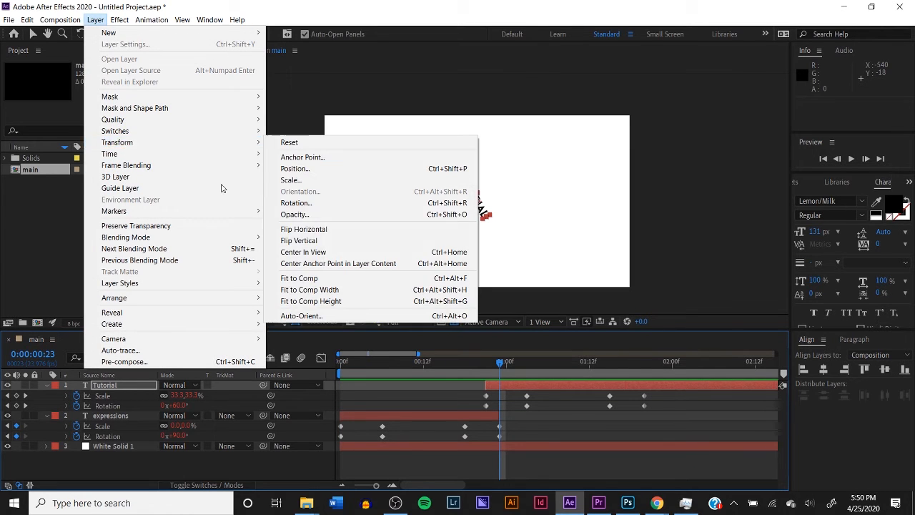
{"action": "left_click", "coordinate": [315, 265]}
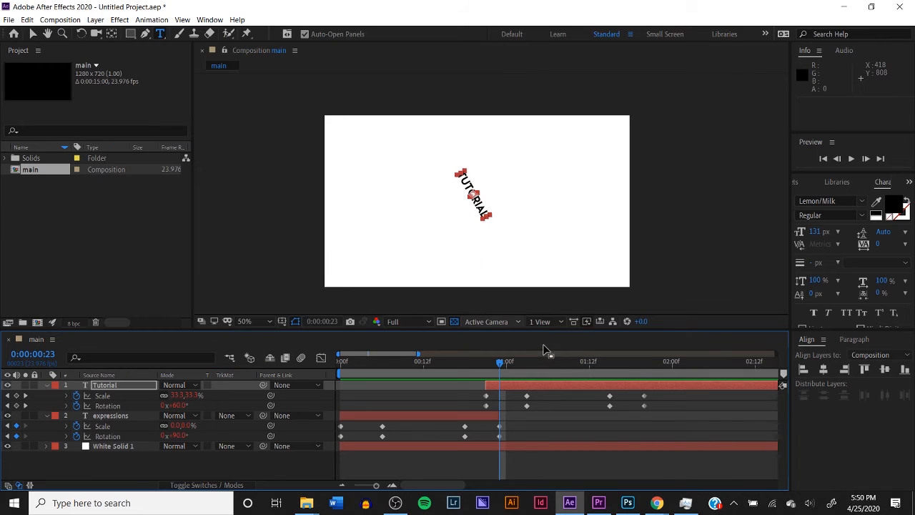
{"action": "left_click", "coordinate": [824, 369]}
{"action": "left_click", "coordinate": [885, 369]}
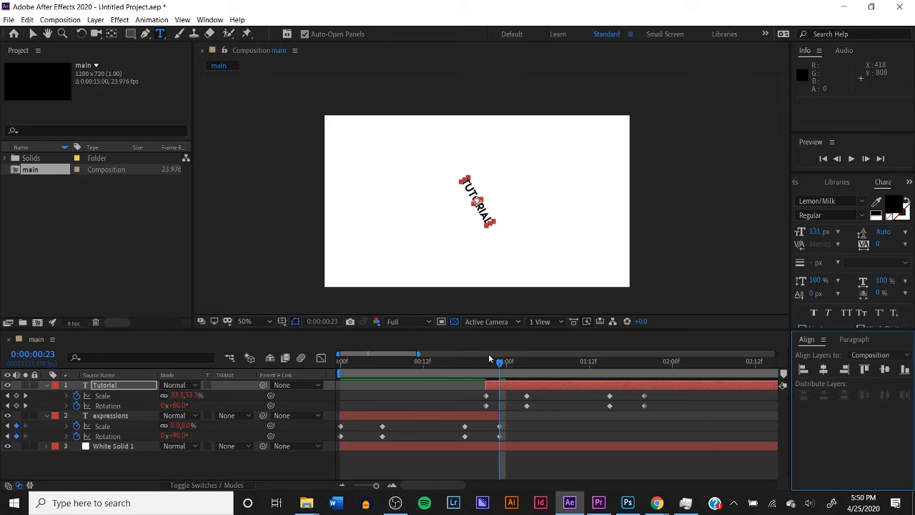
Preview the transition from the expressions text to the Tutorial text from 0:00:00:00
{"action": "left_click_drag", "start_coordinate": [486, 368], "coordinate": [458, 377]}
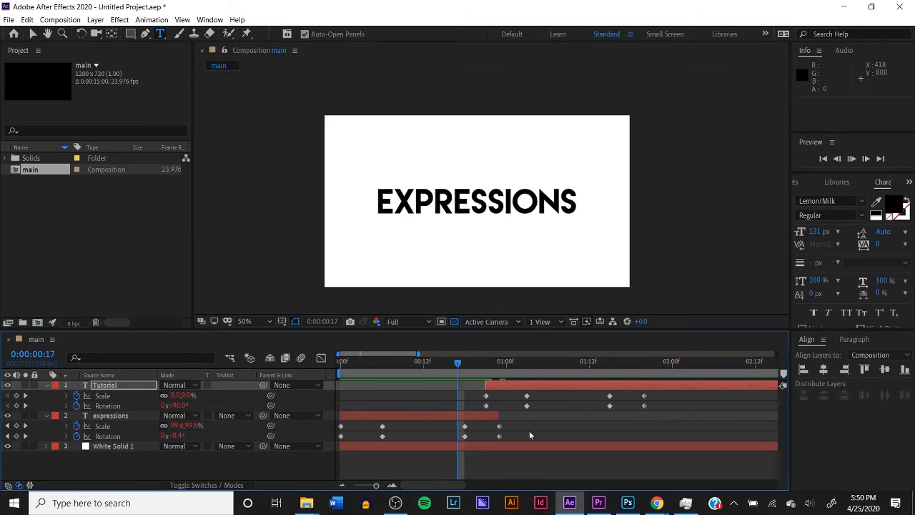
{"action": "key", "text": "space"}
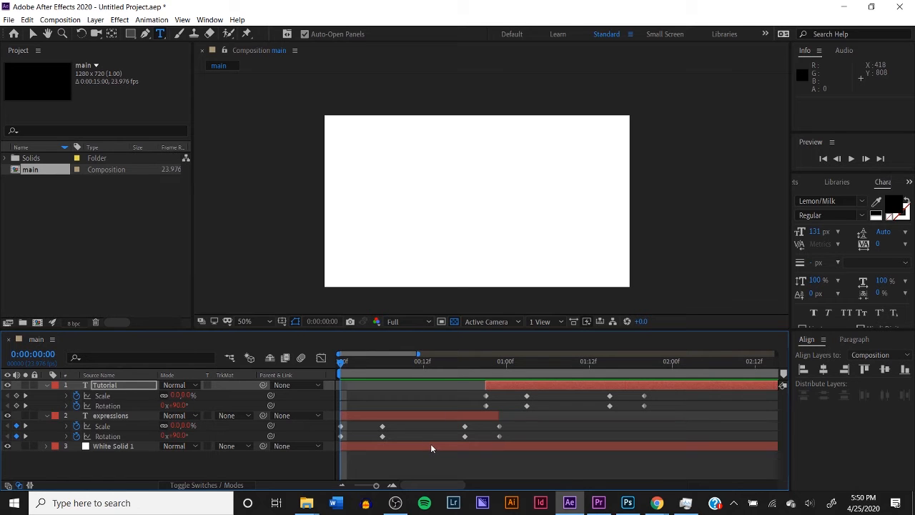
{"action": "key", "text": "space"}
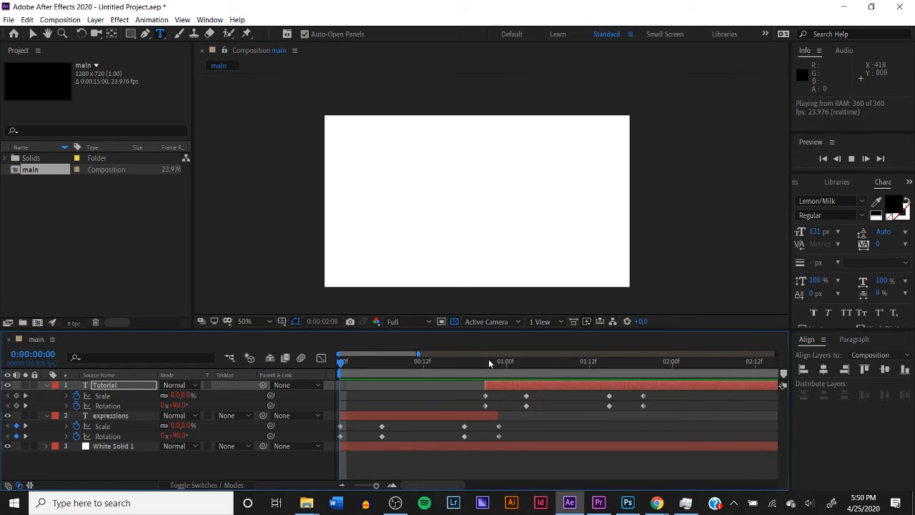
{"action": "left_click", "coordinate": [493, 361]}
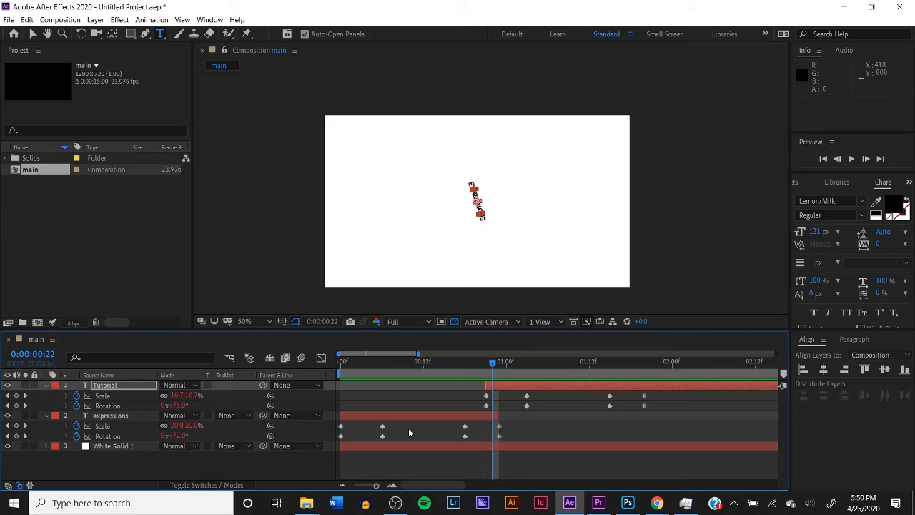
Collapse both text layers' properties, split the Tutorial layer at 0:00:01:04 and delete the part after the split
{"action": "left_click", "coordinate": [48, 385]}
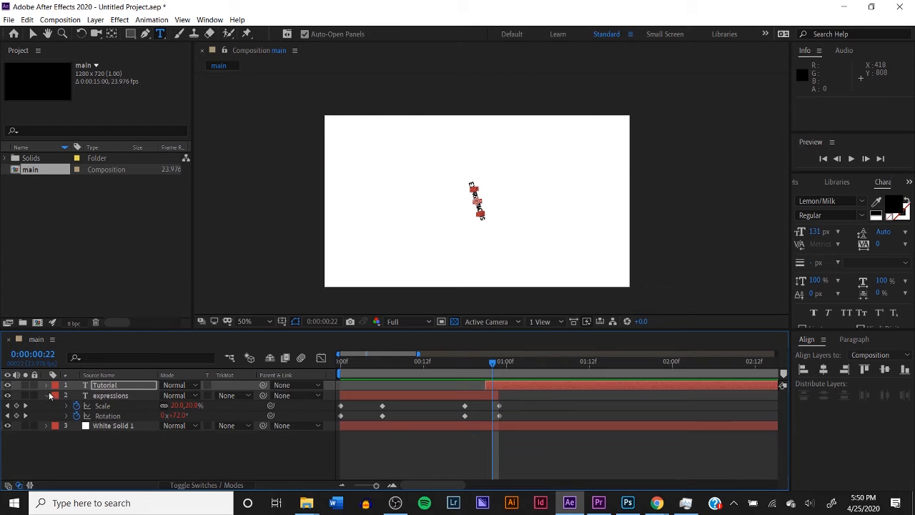
{"action": "left_click", "coordinate": [47, 396]}
{"action": "left_click_drag", "start_coordinate": [492, 363], "coordinate": [536, 364]}
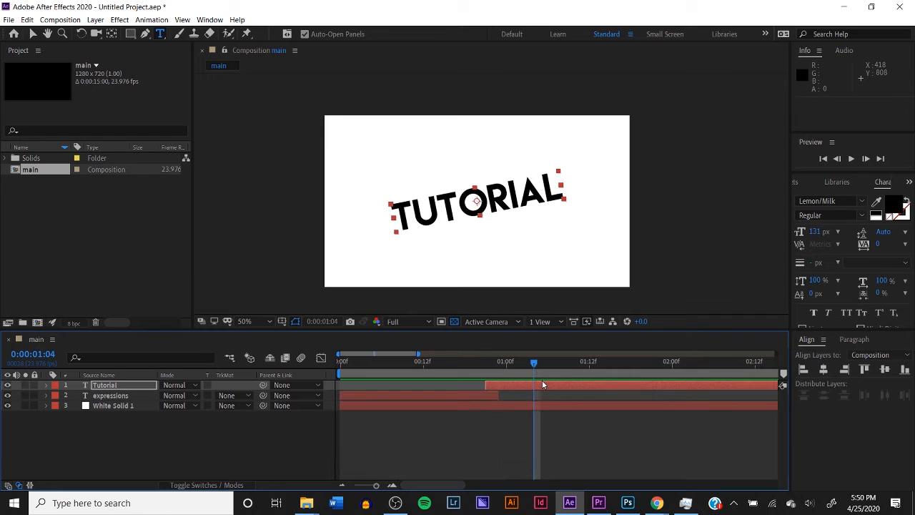
{"action": "key", "text": "ctrl+shift+d"}
{"action": "key", "text": "Delete"}
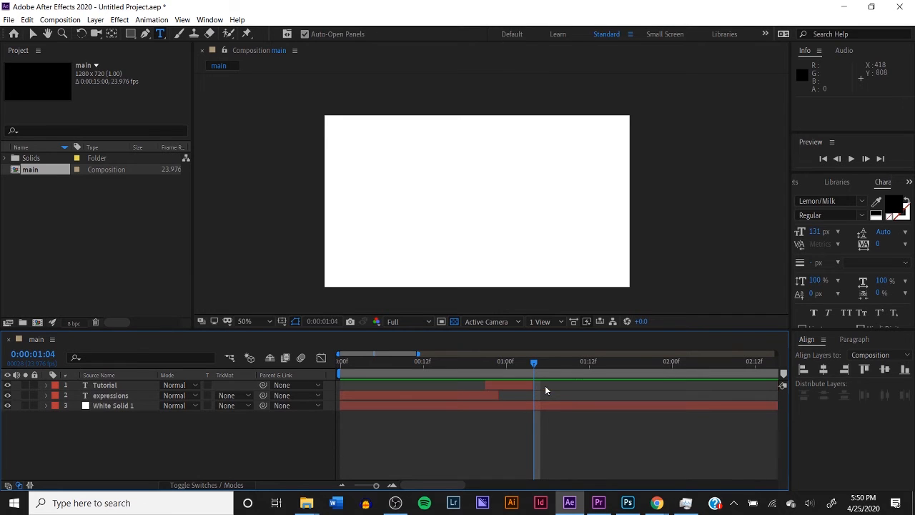
Delete the Tutorial and expressions text layers from the main composition
{"action": "left_click", "coordinate": [550, 365]}
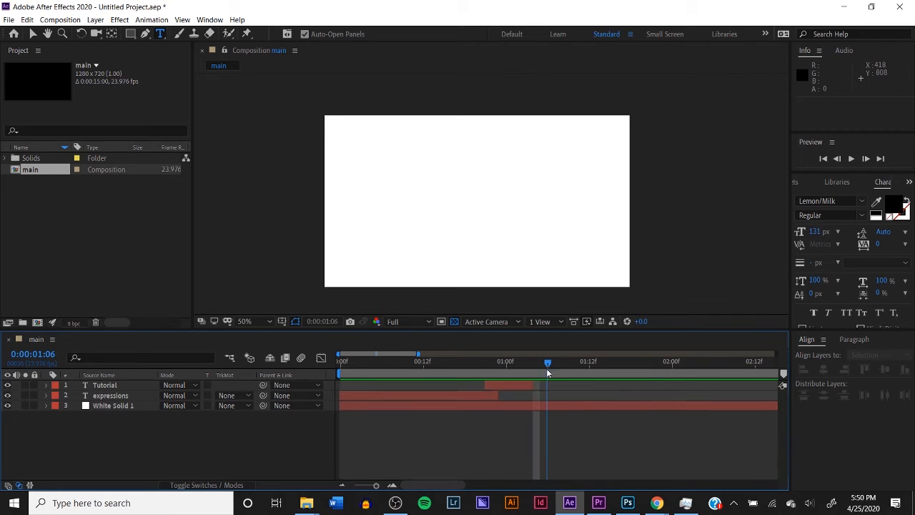
{"action": "left_click_drag", "start_coordinate": [546, 381], "coordinate": [433, 399]}
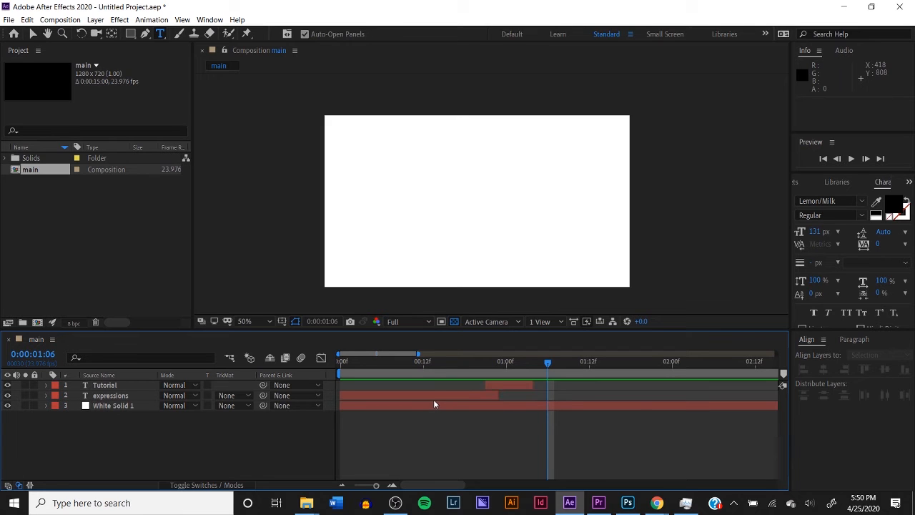
{"action": "left_click", "coordinate": [472, 393]}
{"action": "left_click", "coordinate": [514, 385]}
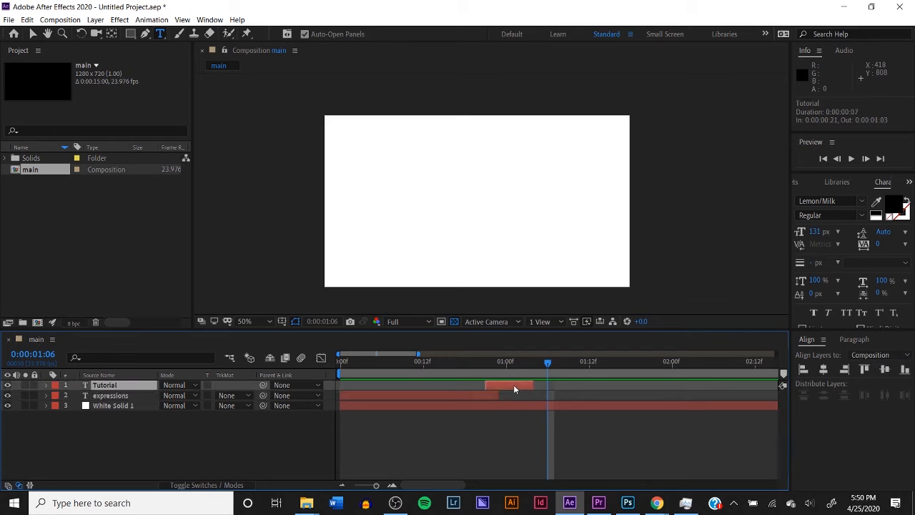
{"action": "key", "text": "Delete"}
{"action": "left_click", "coordinate": [483, 386]}
{"action": "key", "text": "Delete"}
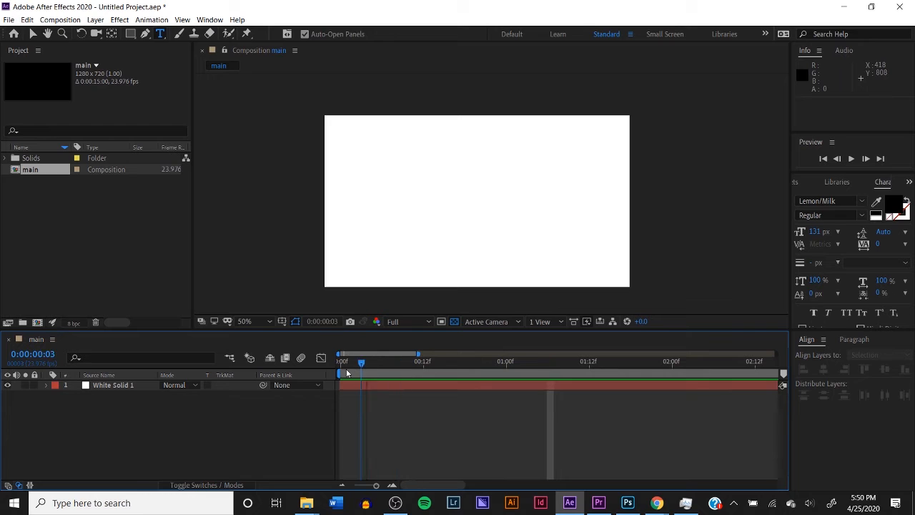
Draw a circle about 484 px wide on a new shape layer with the Ellipse tool
{"action": "left_click", "coordinate": [349, 361]}
{"action": "left_click_drag", "start_coordinate": [131, 33], "coordinate": [136, 35]}
{"action": "left_click_drag", "start_coordinate": [175, 59], "coordinate": [175, 58]}
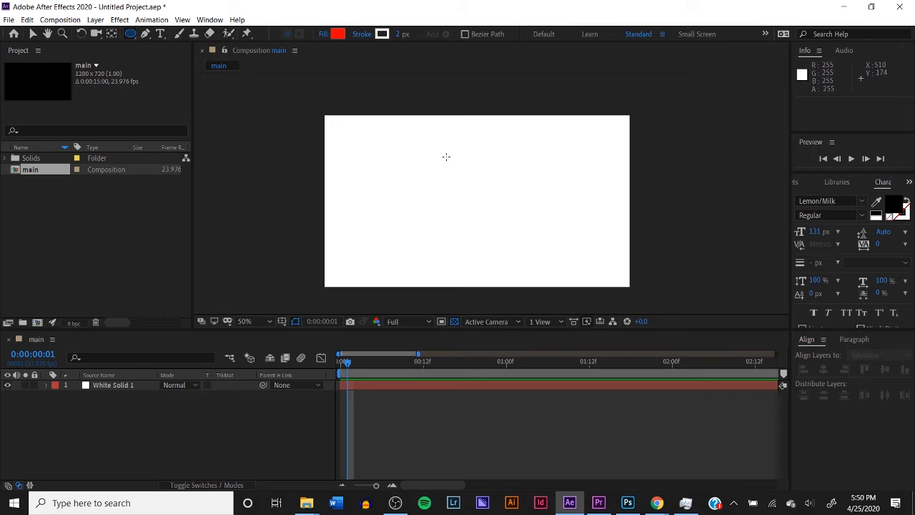
{"action": "mouse_move", "coordinate": [447, 157]}
{"action": "left_mouse_down"}
{"action": "mouse_move", "coordinate": [515, 226]}
{"action": "mouse_move", "coordinate": [529, 225]}
{"action": "mouse_move", "coordinate": [500, 207]}
{"action": "mouse_move", "coordinate": [569, 227]}
{"action": "mouse_move", "coordinate": [563, 221]}
{"action": "left_mouse_up"}
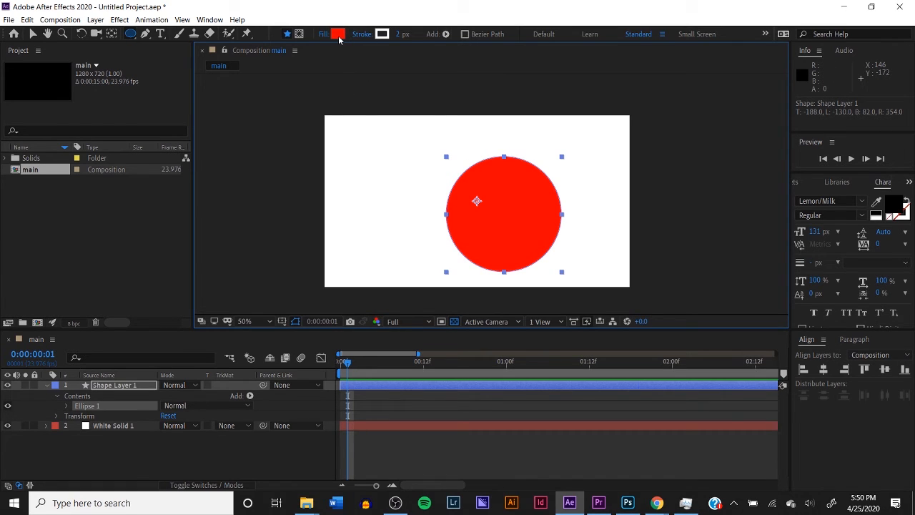
Set the circle's fill color to black and its stroke width to 0 px
{"action": "left_click", "coordinate": [337, 34]}
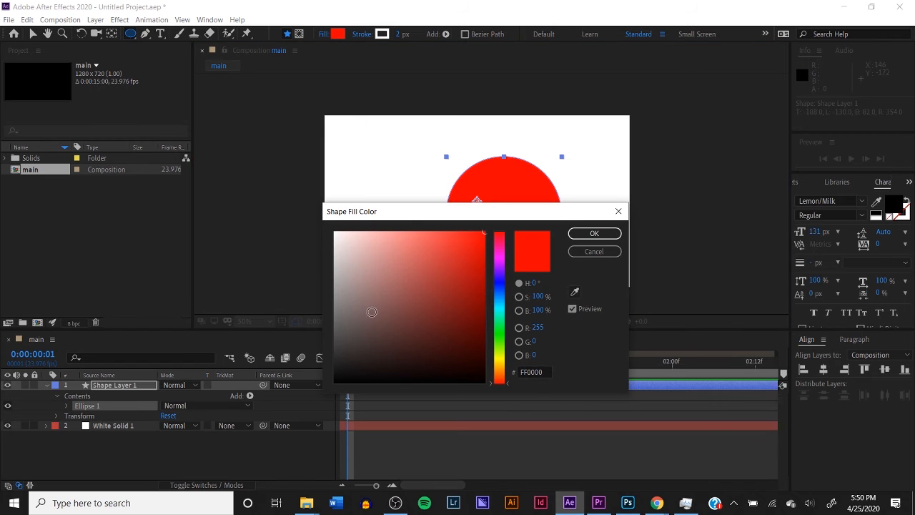
{"action": "left_click_drag", "start_coordinate": [372, 312], "coordinate": [299, 433]}
{"action": "left_click", "coordinate": [593, 235]}
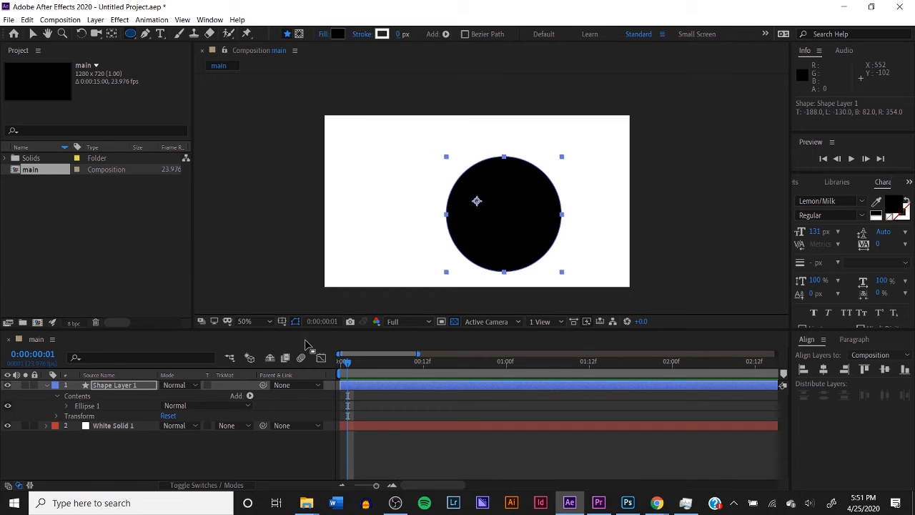
Center the circle layer's anchor point in its content and align the layer horizontally and vertically to the composition's center
{"action": "left_click", "coordinate": [95, 19]}
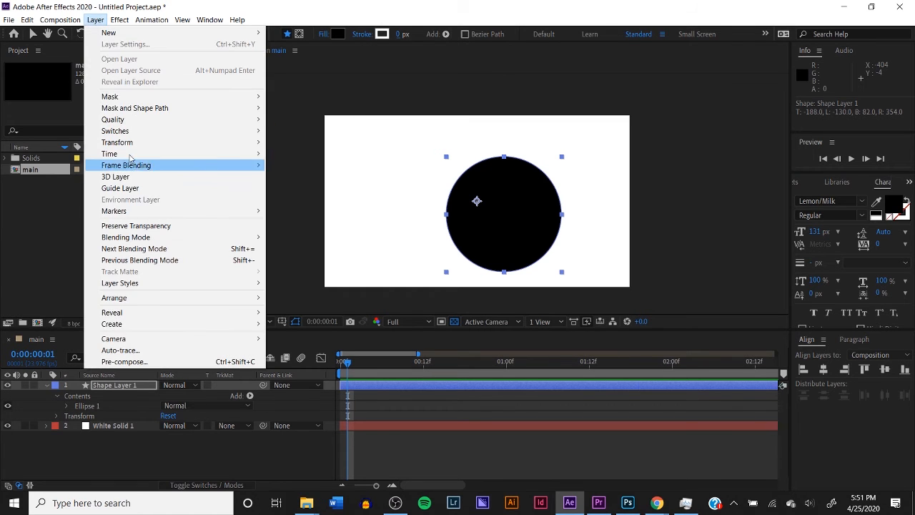
{"action": "mouse_move", "coordinate": [119, 151]}
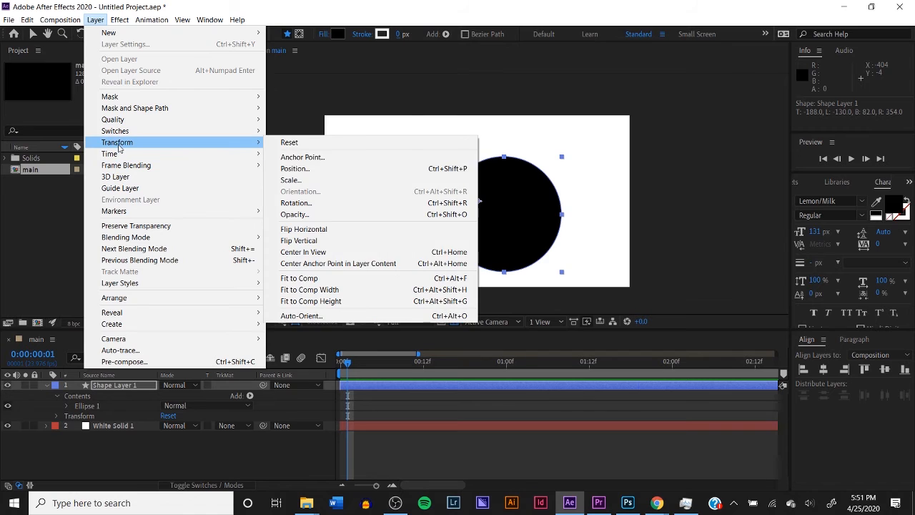
{"action": "left_click", "coordinate": [315, 263]}
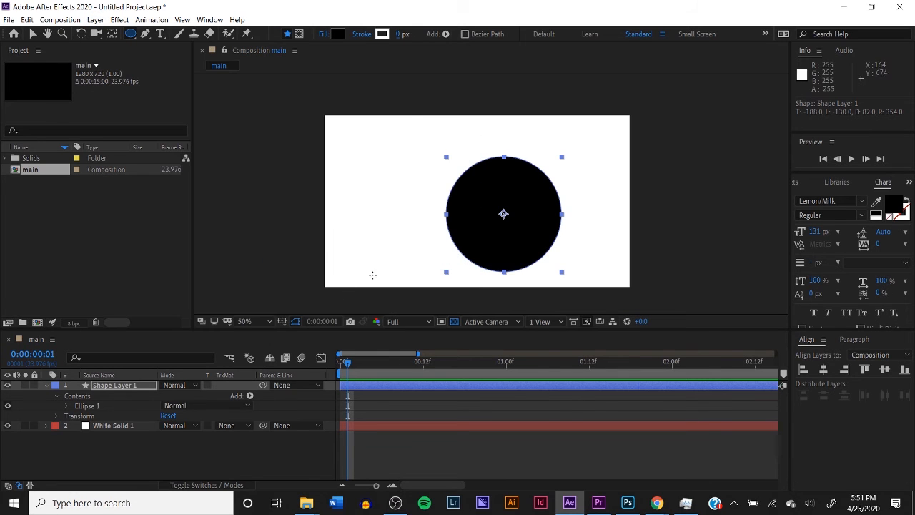
{"action": "left_click", "coordinate": [824, 369]}
{"action": "left_click", "coordinate": [887, 370]}
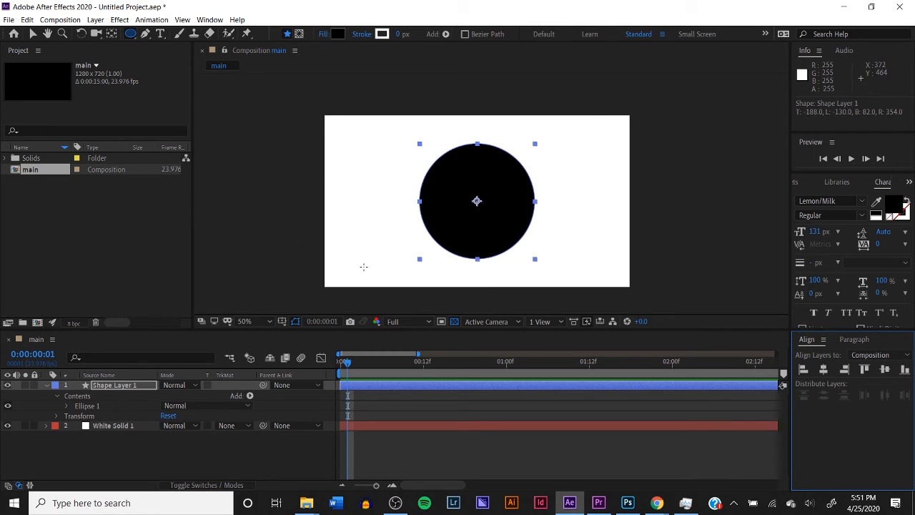
Add 100% Scale keyframes to Shape Layer 1 at 0:00:00:00 and 0:00:00:06
{"action": "left_click", "coordinate": [47, 386]}
{"action": "left_click_drag", "start_coordinate": [355, 366], "coordinate": [319, 386]}
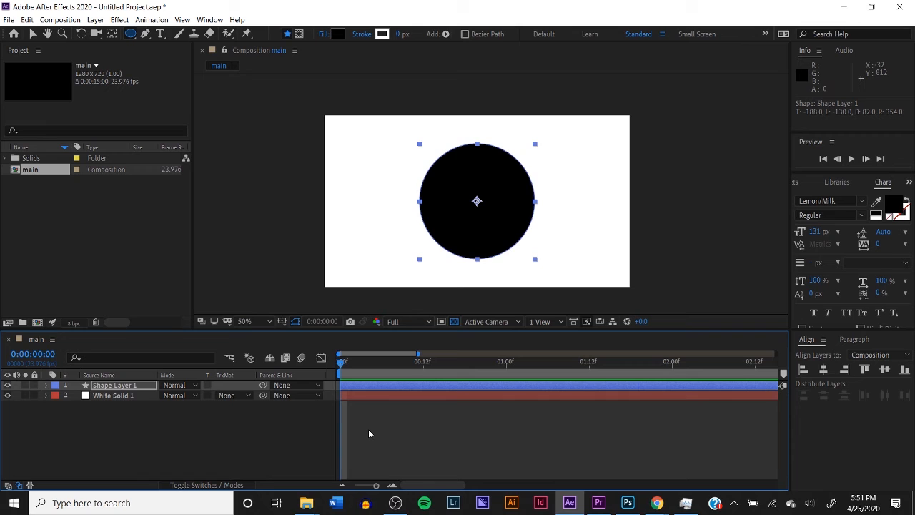
{"action": "key", "text": "s"}
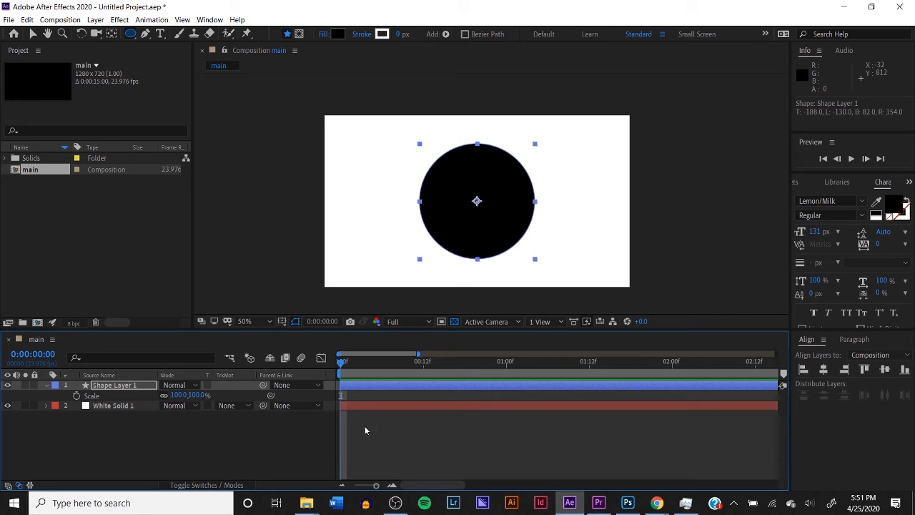
{"action": "left_click", "coordinate": [76, 395]}
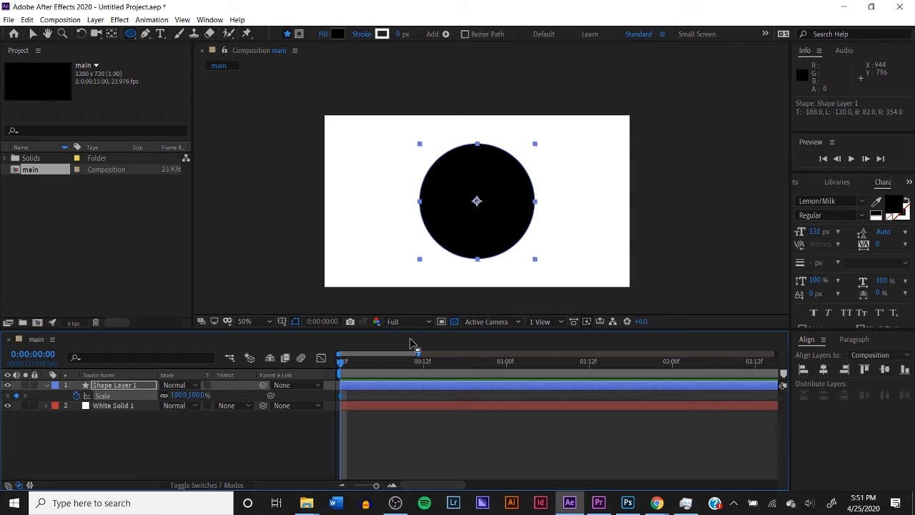
{"action": "left_click", "coordinate": [866, 159]}
{"action": "left_click", "coordinate": [866, 159]}
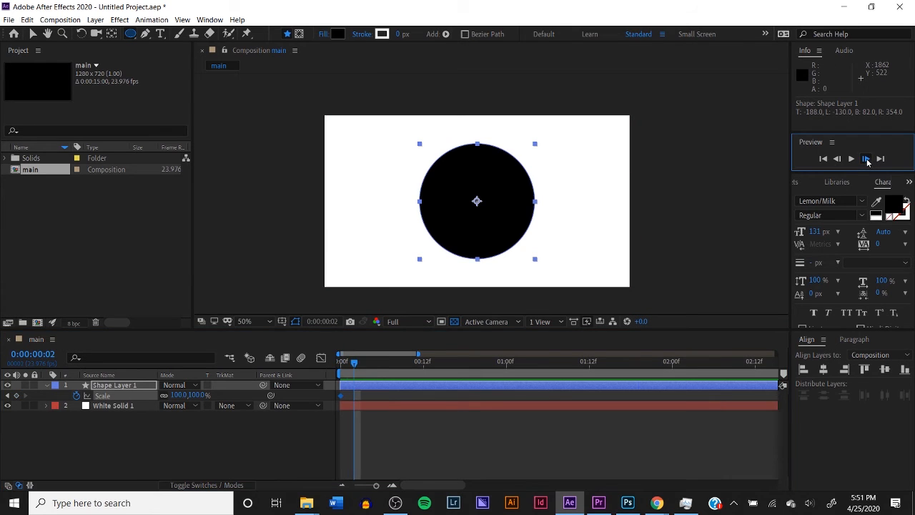
{"action": "left_click", "coordinate": [866, 159]}
{"action": "left_click", "coordinate": [866, 158]}
{"action": "left_click", "coordinate": [866, 158]}
{"action": "left_click", "coordinate": [865, 159]}
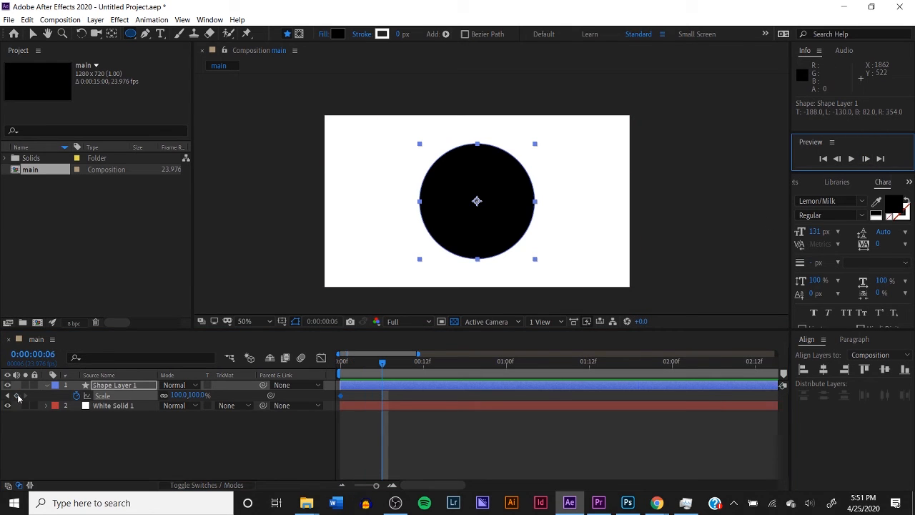
{"action": "left_click", "coordinate": [17, 396]}
Set the circle's Scale keyframe at 0:00:00:00 to 0% and preview the scale-up animation
{"action": "left_click", "coordinate": [8, 395]}
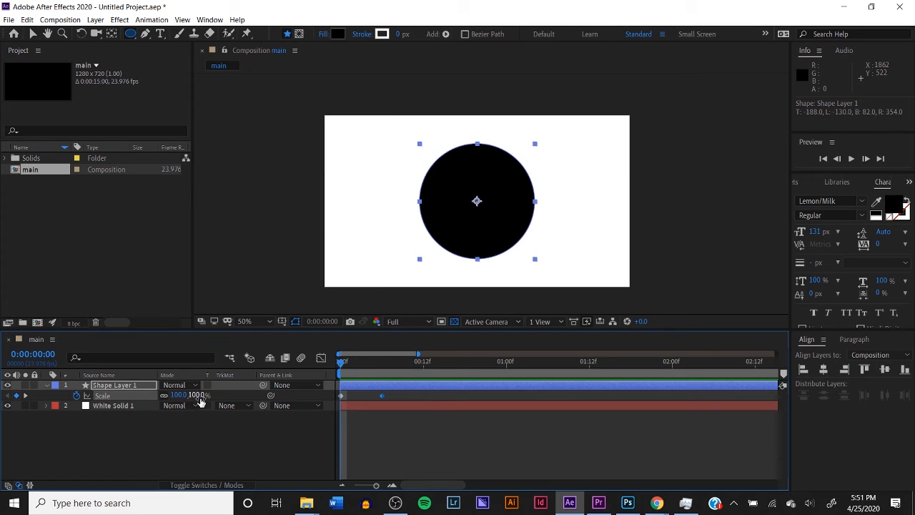
{"action": "left_click", "coordinate": [198, 395]}
{"action": "type", "text": "0"}
{"action": "key", "text": "Return"}
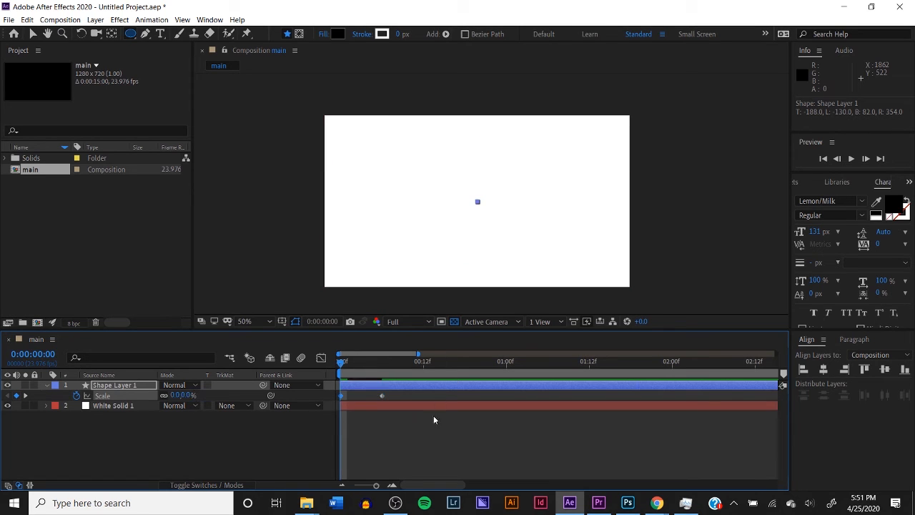
{"action": "key", "text": "space"}
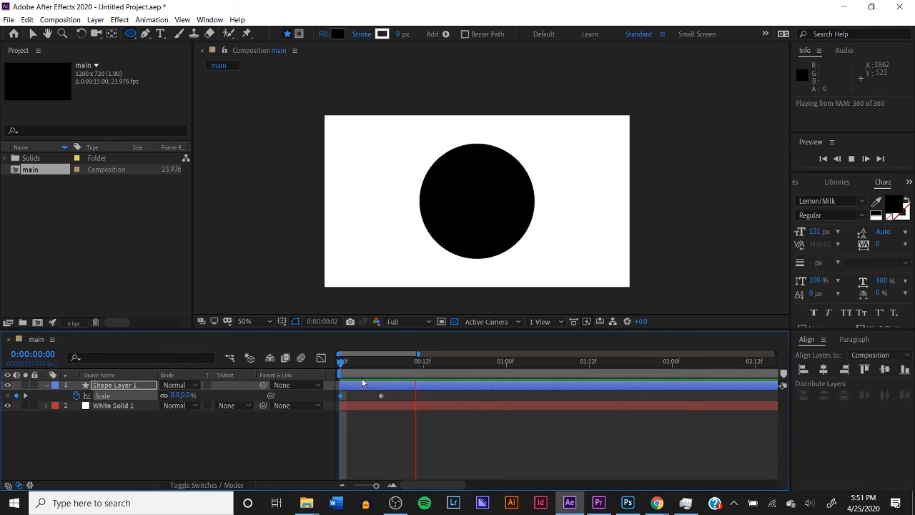
{"action": "key", "text": "space"}
Move the circle's second Scale keyframe to 0:00:01:11 and preview the slower animation from the start
{"action": "left_click", "coordinate": [374, 361]}
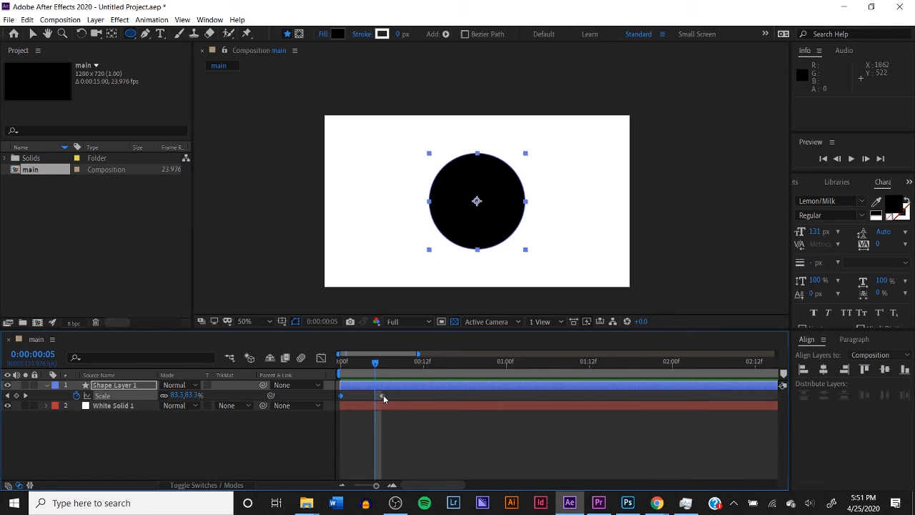
{"action": "left_click_drag", "start_coordinate": [383, 396], "coordinate": [582, 397]}
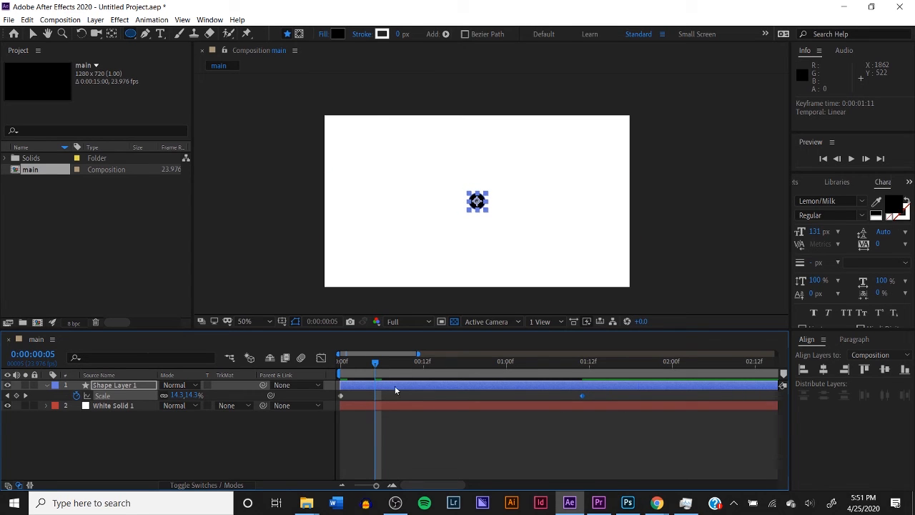
{"action": "left_click_drag", "start_coordinate": [368, 369], "coordinate": [329, 374]}
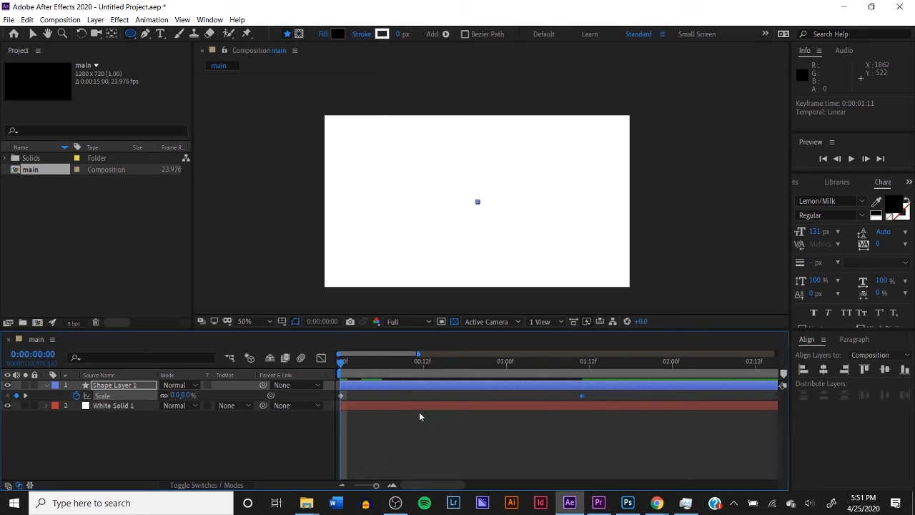
{"action": "key", "text": "space"}
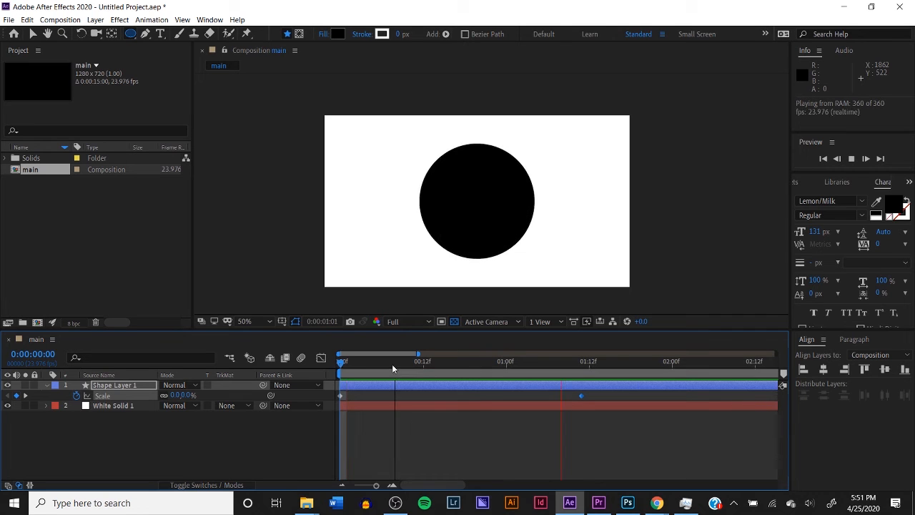
{"action": "left_click", "coordinate": [391, 364]}
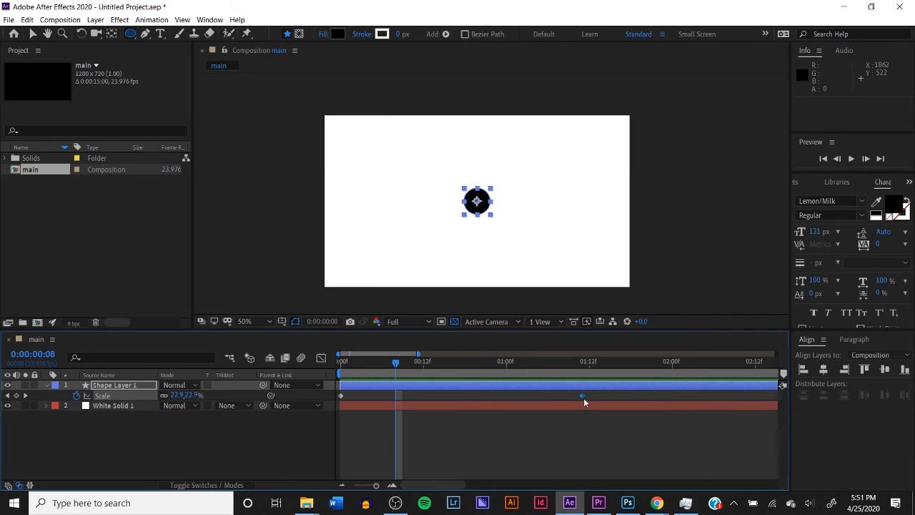
Move the circle's second Scale keyframe to 0:00:00:02, preview the animation and return to 0:00:00:00
{"action": "left_click_drag", "start_coordinate": [583, 396], "coordinate": [357, 421]}
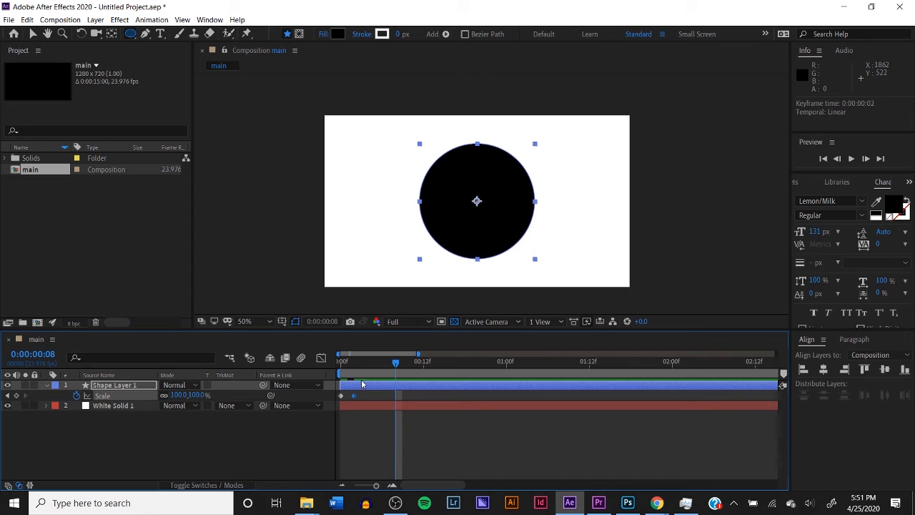
{"action": "key", "text": "Home"}
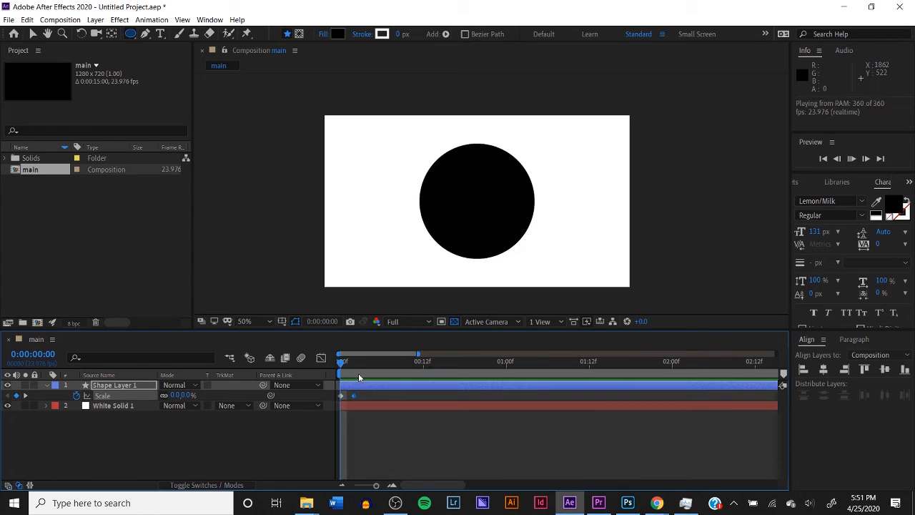
{"action": "left_click", "coordinate": [341, 366]}
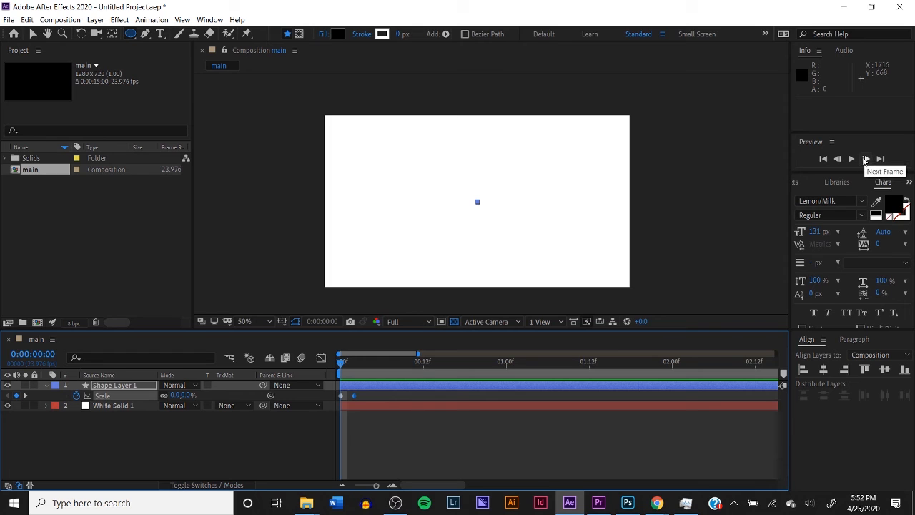
Move the circle's second Scale keyframe to 0:00:00:05 and preview the animation from the start
{"action": "left_click", "coordinate": [865, 159]}
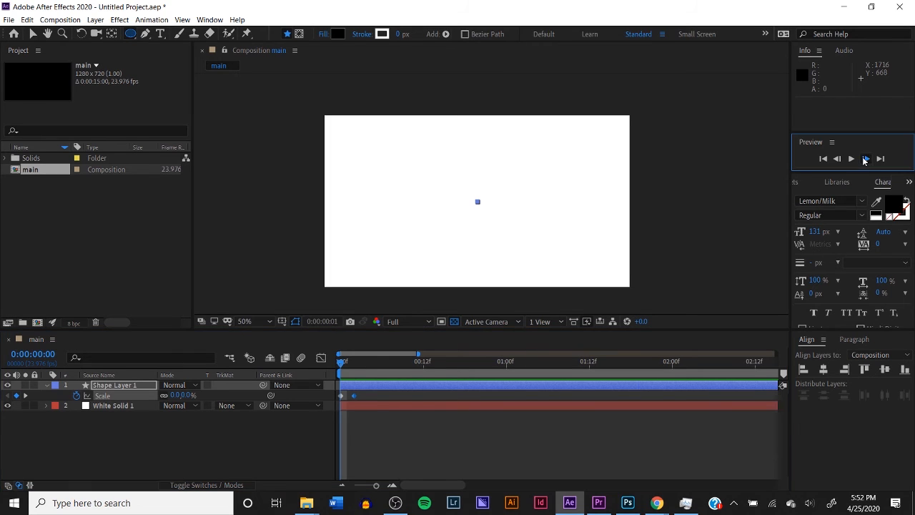
{"action": "left_click", "coordinate": [865, 159]}
{"action": "left_click", "coordinate": [865, 159]}
{"action": "left_click", "coordinate": [865, 159]}
{"action": "left_click", "coordinate": [865, 159]}
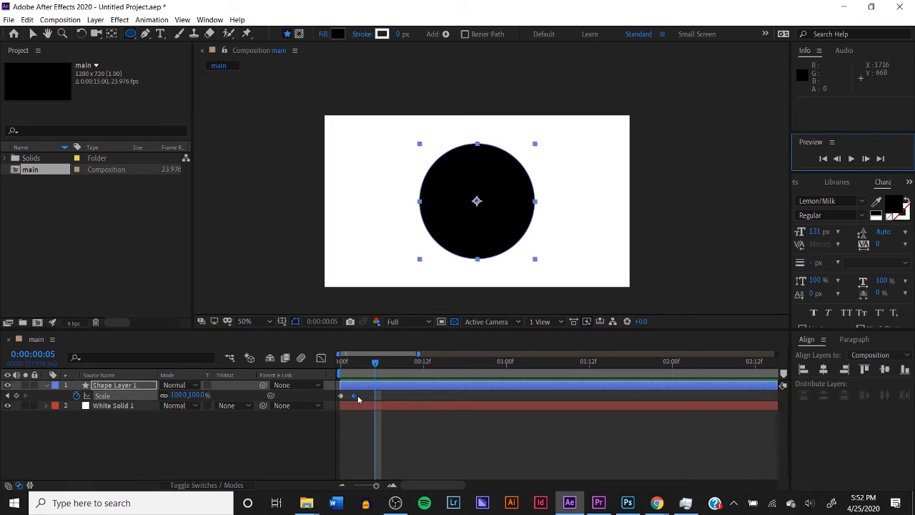
{"action": "left_click_drag", "start_coordinate": [359, 398], "coordinate": [376, 398]}
{"action": "left_click_drag", "start_coordinate": [361, 362], "coordinate": [310, 381]}
{"action": "left_click", "coordinate": [373, 426]}
{"action": "key", "text": "space"}
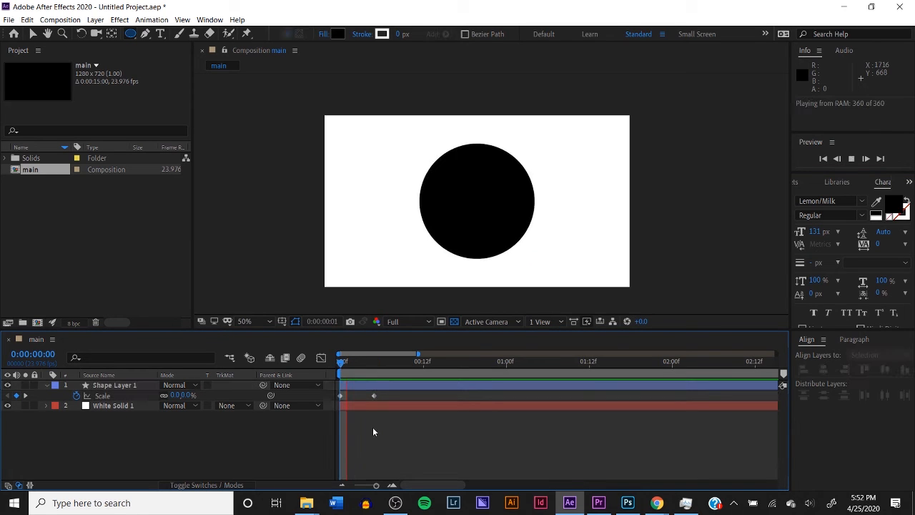
{"action": "key", "text": "space"}
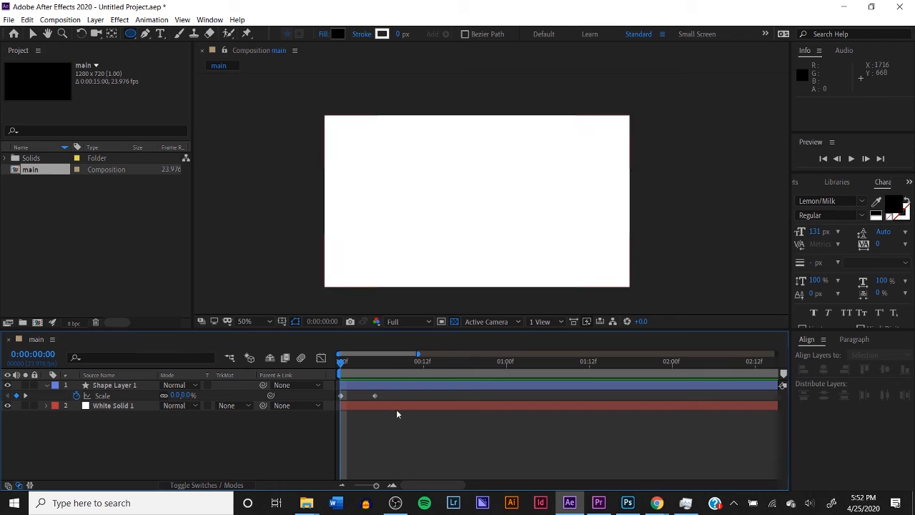
Paste the copied bounce expression, beginning with "n = 0;", onto Shape Layer 1's Scale, preview it, collapse the layer and replay
{"action": "left_click", "coordinate": [76, 396], "text": "alt"}
{"action": "key", "text": "BackSpace"}
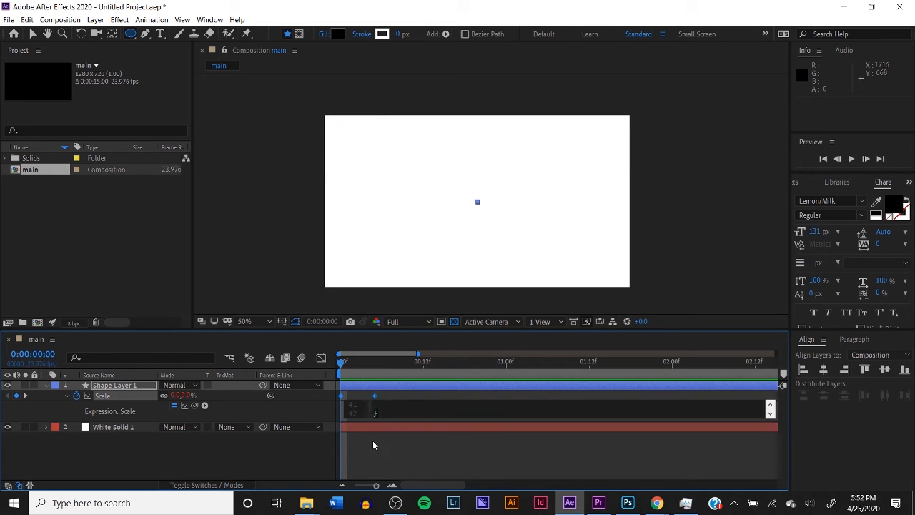
{"action": "left_click", "coordinate": [381, 465]}
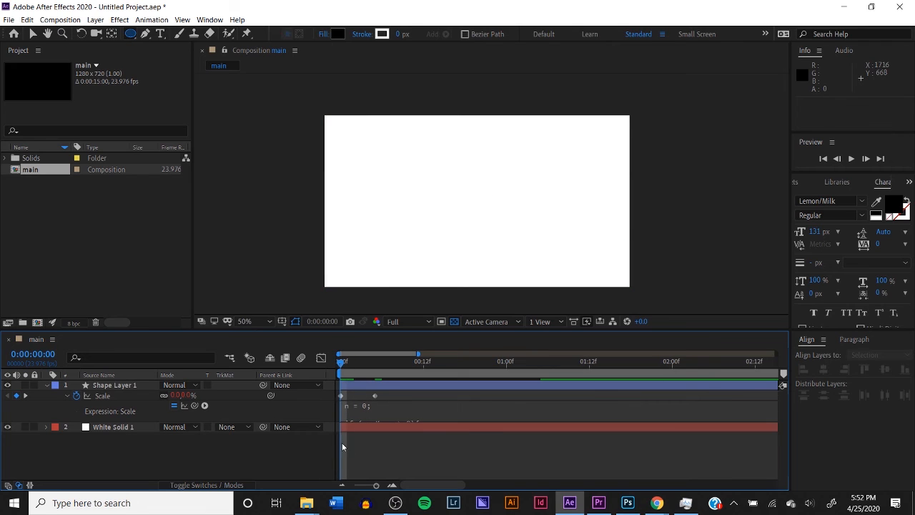
{"action": "key", "text": "space"}
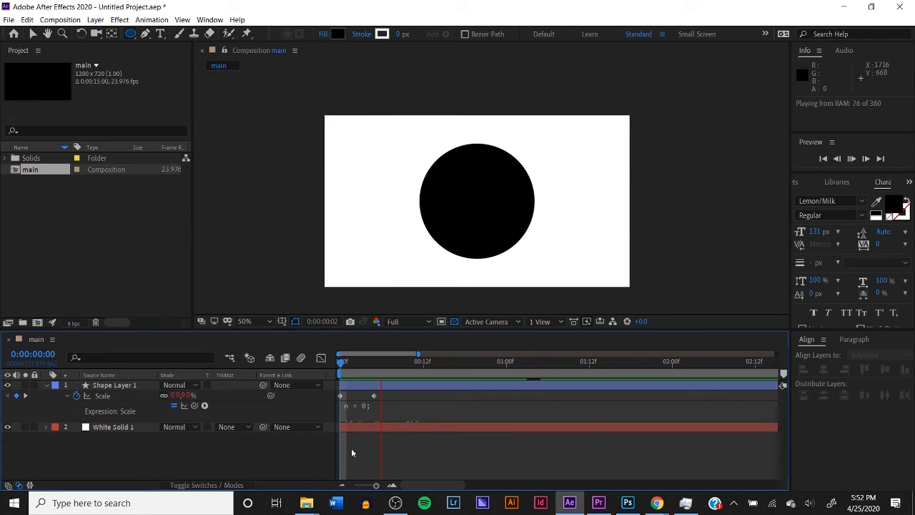
{"action": "key", "text": "space"}
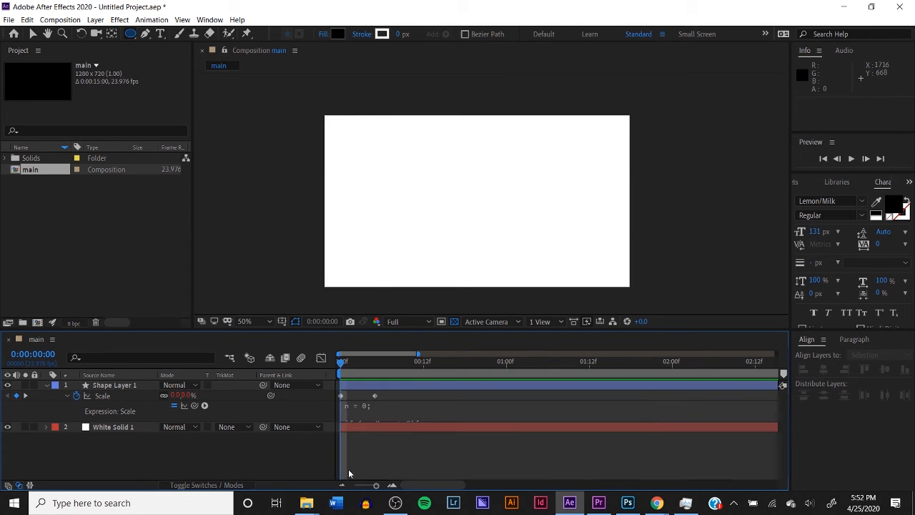
{"action": "left_click", "coordinate": [46, 384]}
{"action": "key", "text": "space"}
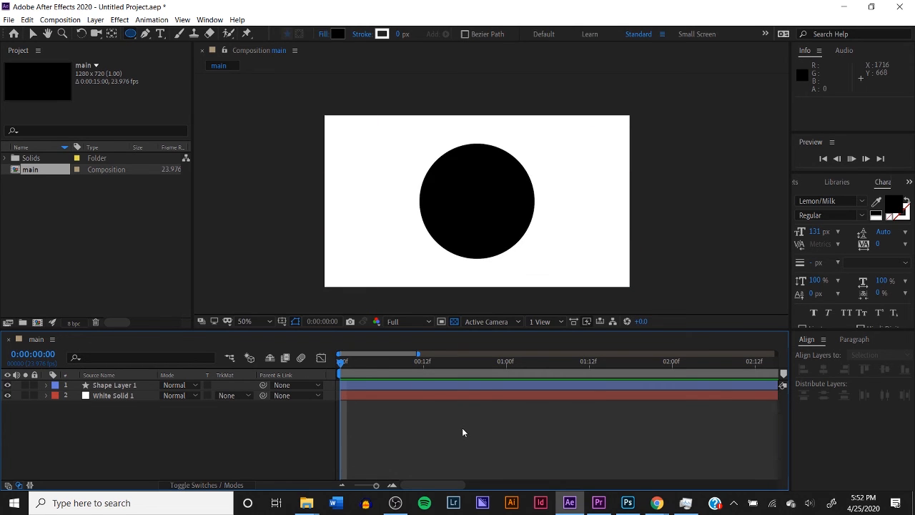
Show only Shape Layer 1's Scale property and add a 100% Scale keyframe at 0:00:00:10
{"action": "left_click", "coordinate": [368, 361]}
{"action": "left_click", "coordinate": [358, 387]}
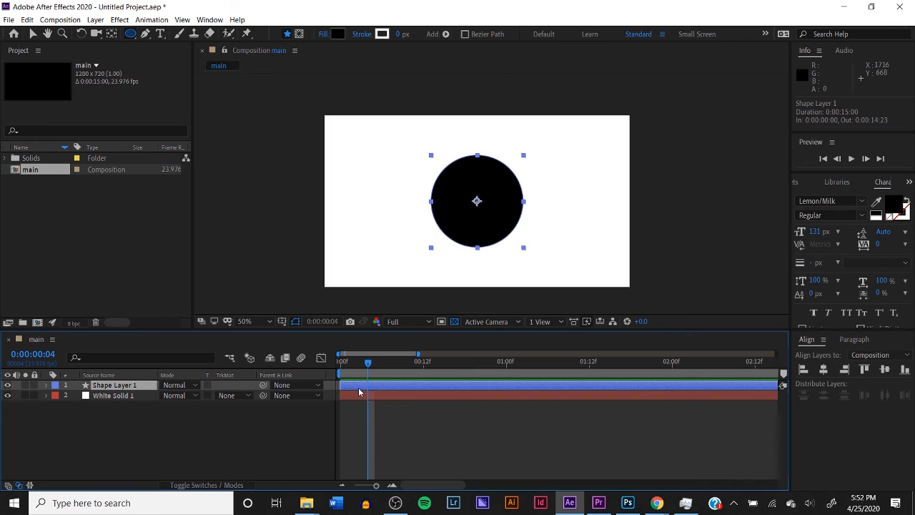
{"action": "key", "text": "s"}
{"action": "left_click_drag", "start_coordinate": [369, 364], "coordinate": [410, 363]}
{"action": "left_click", "coordinate": [17, 396]}
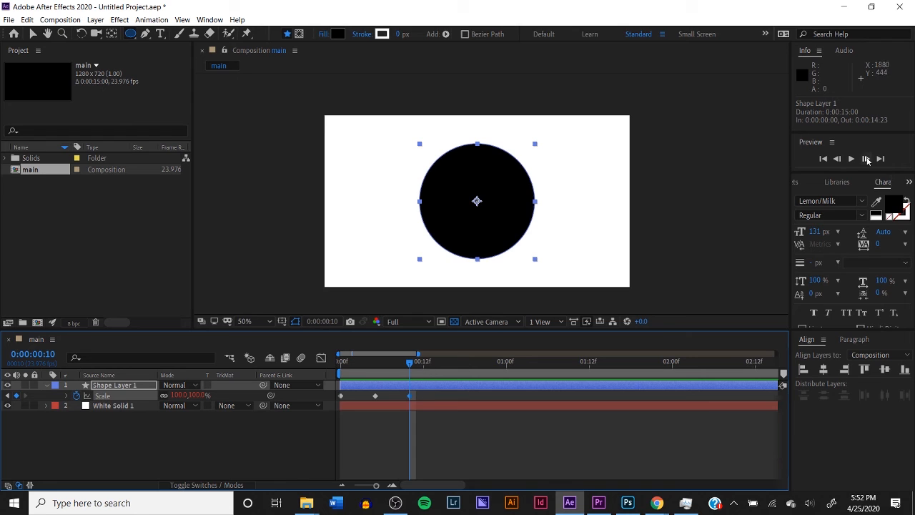
Add a Scale keyframe of 0% at 0:00:00:15 and preview the circle scaling up and back down
{"action": "left_click", "coordinate": [866, 159]}
{"action": "left_click", "coordinate": [866, 158]}
{"action": "left_click", "coordinate": [866, 158]}
{"action": "left_click", "coordinate": [865, 159]}
{"action": "left_click", "coordinate": [866, 159]}
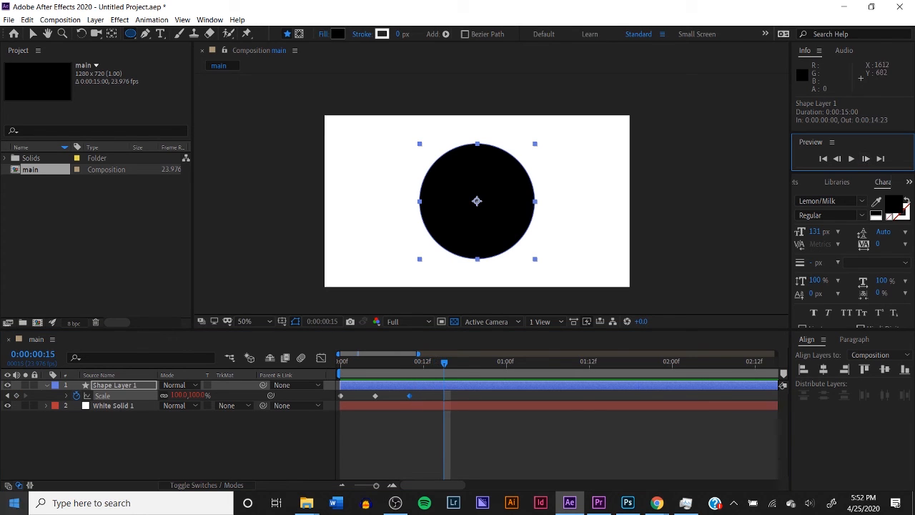
{"action": "left_click", "coordinate": [16, 396]}
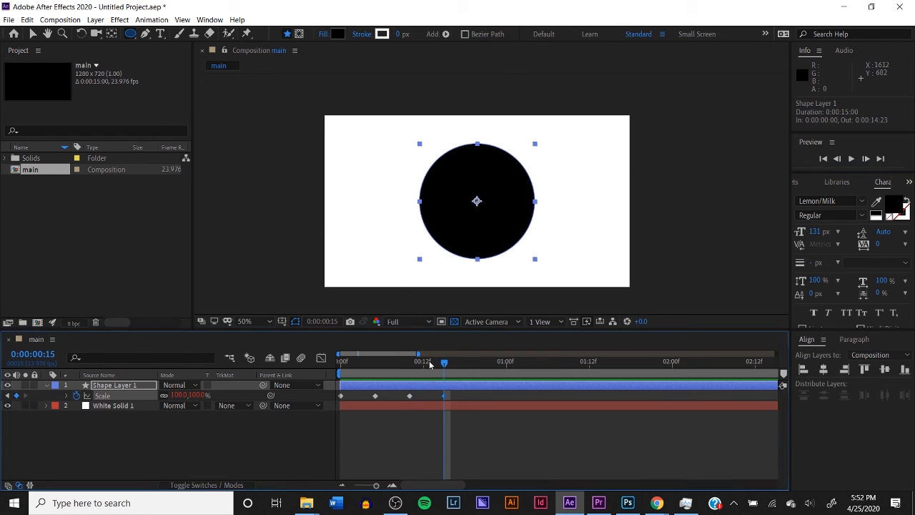
{"action": "left_click", "coordinate": [194, 396]}
{"action": "type", "text": "0"}
{"action": "key", "text": "Return"}
{"action": "key", "text": "space"}
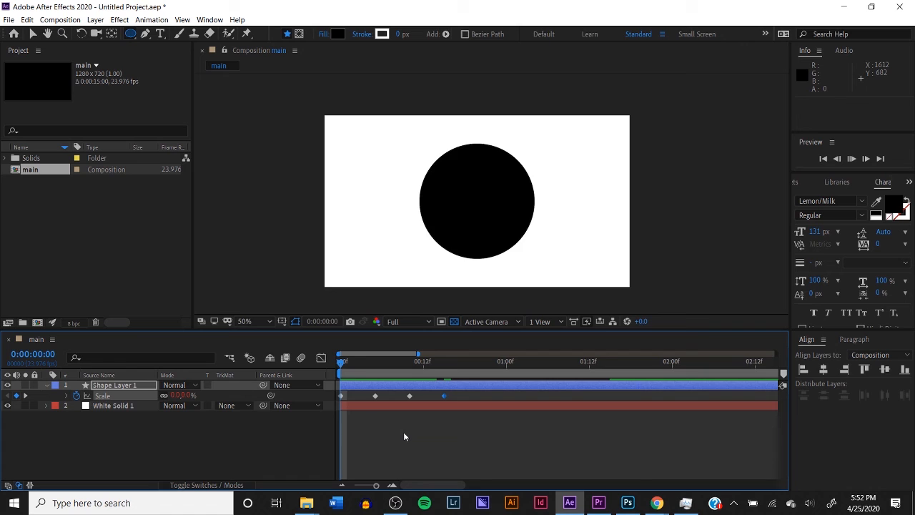
{"action": "key", "text": "space"}
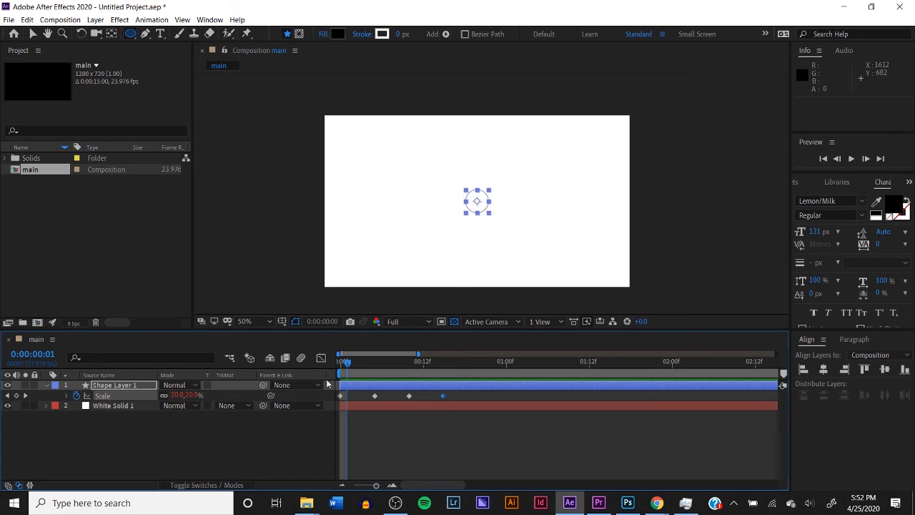
Shift the circle's last two Scale keyframes together to 0:00:00:19 and 0:00:01:00 and play the animation
{"action": "left_click_drag", "start_coordinate": [401, 391], "coordinate": [505, 397]}
{"action": "left_click", "coordinate": [432, 443]}
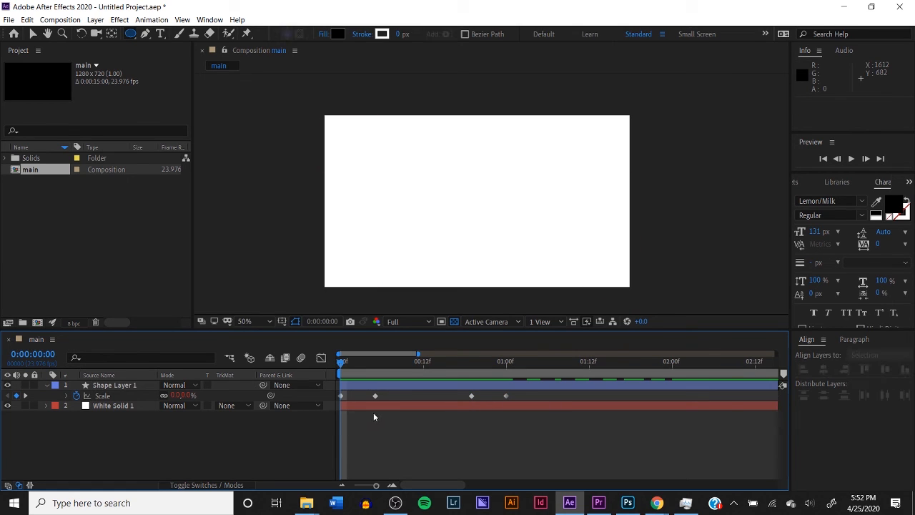
{"action": "key", "text": "space"}
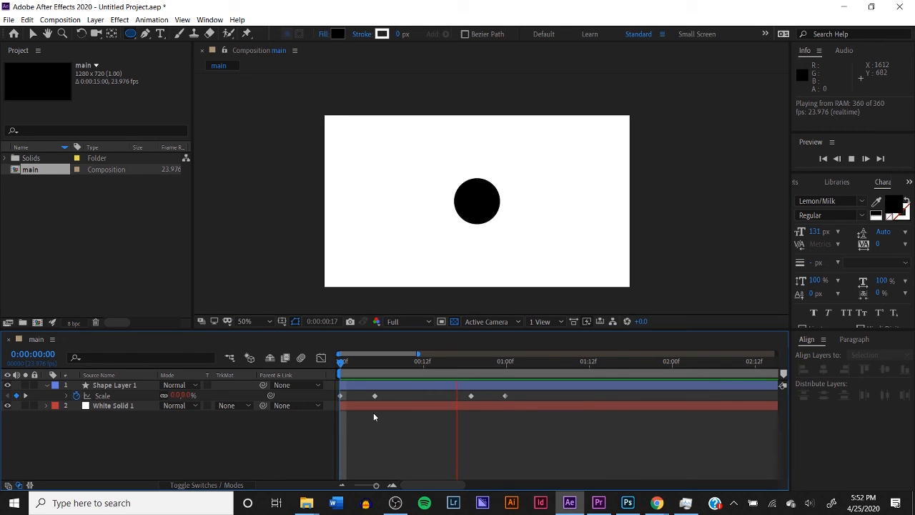
Scrub through the circle's scale animation to examine the overshoot between keyframes, and return to 0:00:00:00
{"action": "left_click", "coordinate": [367, 365]}
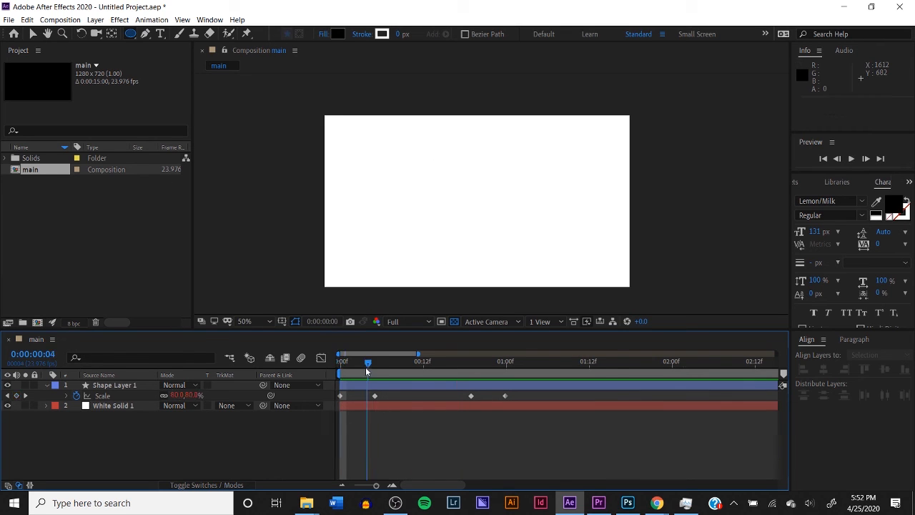
{"action": "left_click_drag", "start_coordinate": [367, 369], "coordinate": [431, 384]}
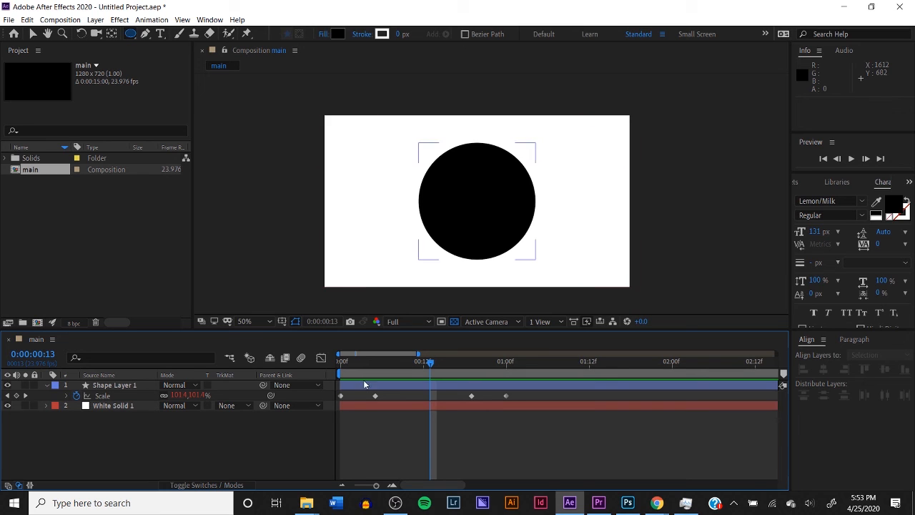
{"action": "left_click_drag", "start_coordinate": [364, 367], "coordinate": [355, 371]}
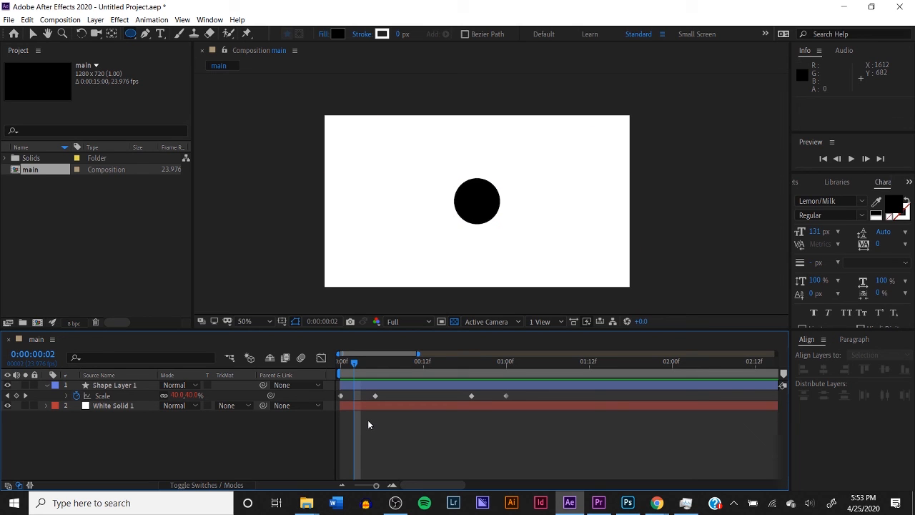
{"action": "left_click_drag", "start_coordinate": [353, 364], "coordinate": [333, 382]}
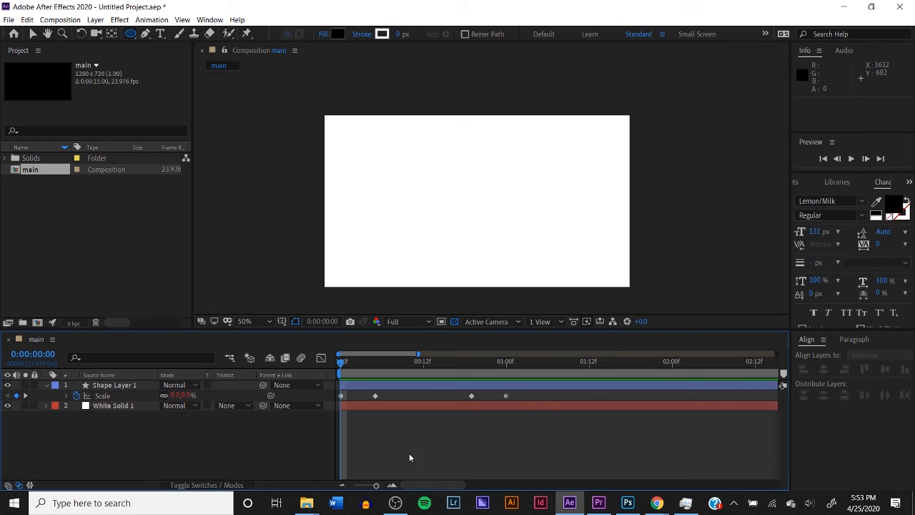
{"action": "left_click_drag", "start_coordinate": [534, 396], "coordinate": [338, 397]}
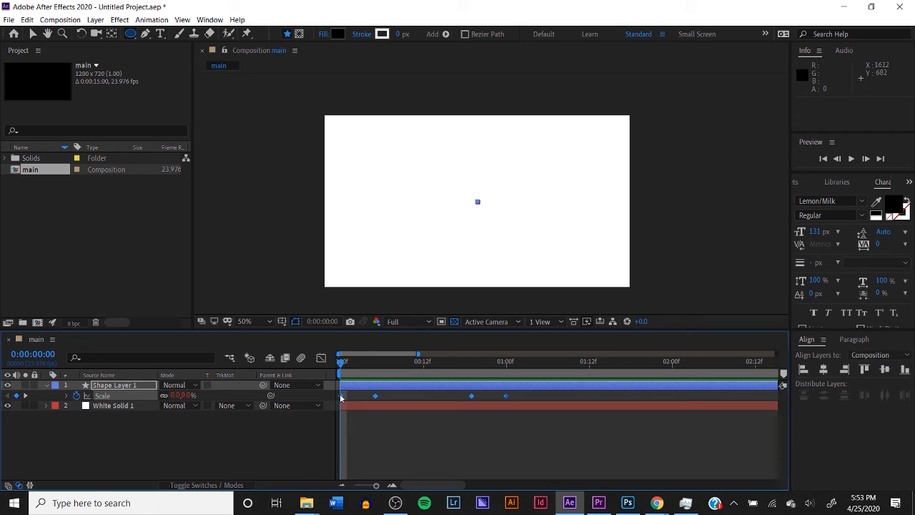
{"action": "right_click", "coordinate": [340, 396]}
{"action": "mouse_move", "coordinate": [360, 390]}
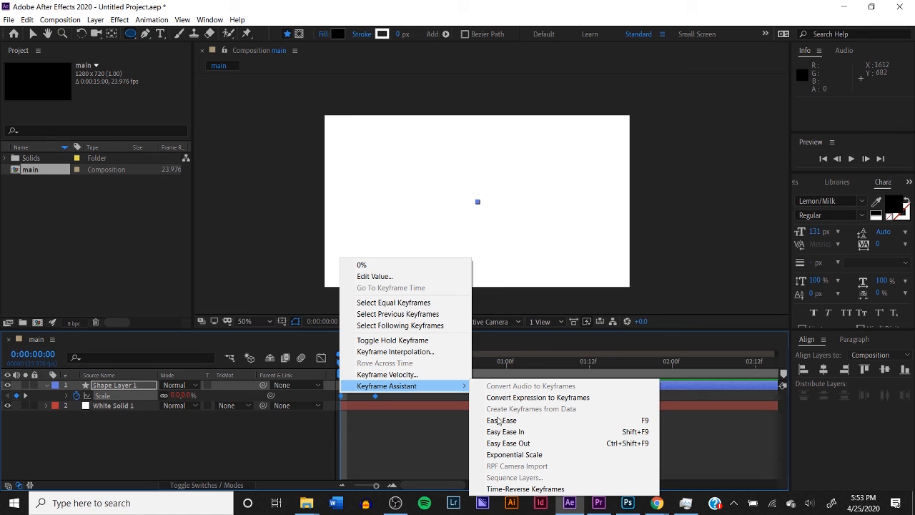
{"action": "left_click", "coordinate": [388, 443]}
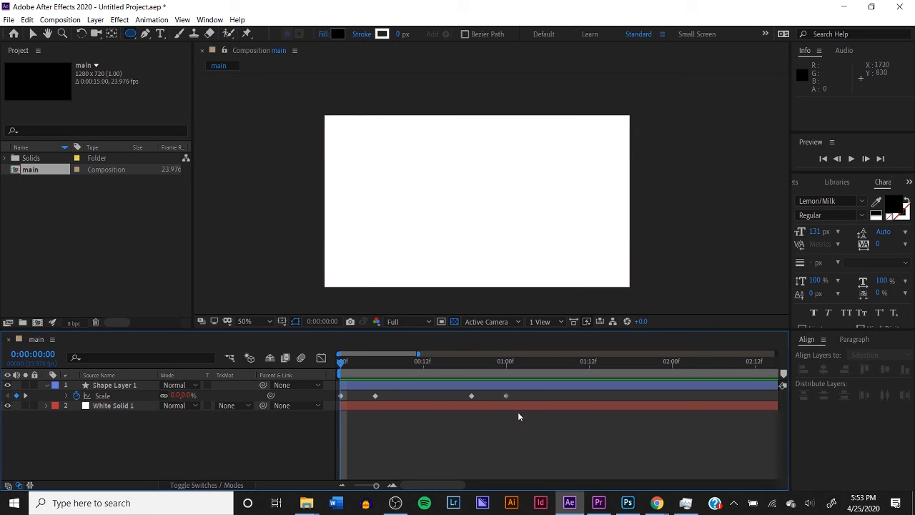
Apply Easy Ease to all four of the circle's Scale keyframes and preview the animation
{"action": "left_click_drag", "start_coordinate": [524, 401], "coordinate": [340, 402]}
{"action": "right_click", "coordinate": [341, 401]}
{"action": "mouse_move", "coordinate": [370, 390]}
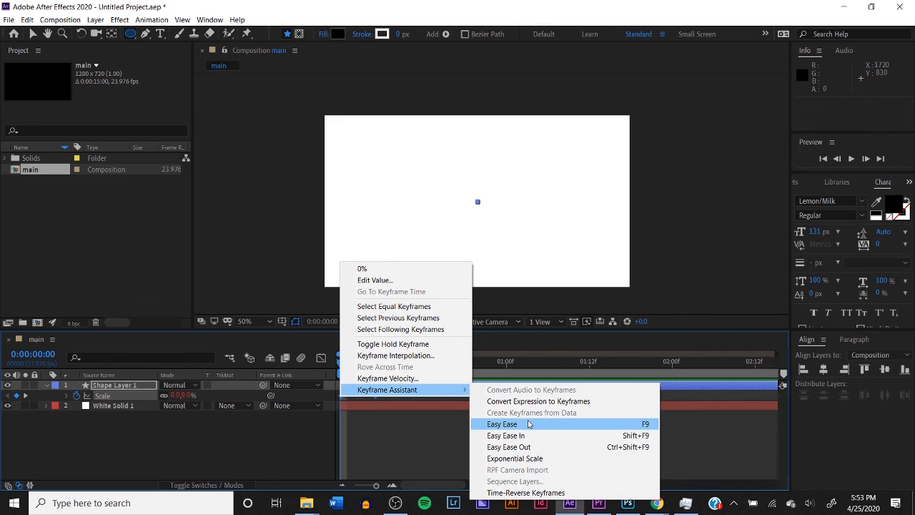
{"action": "left_click", "coordinate": [530, 425]}
{"action": "left_click", "coordinate": [385, 435]}
{"action": "key", "text": "space"}
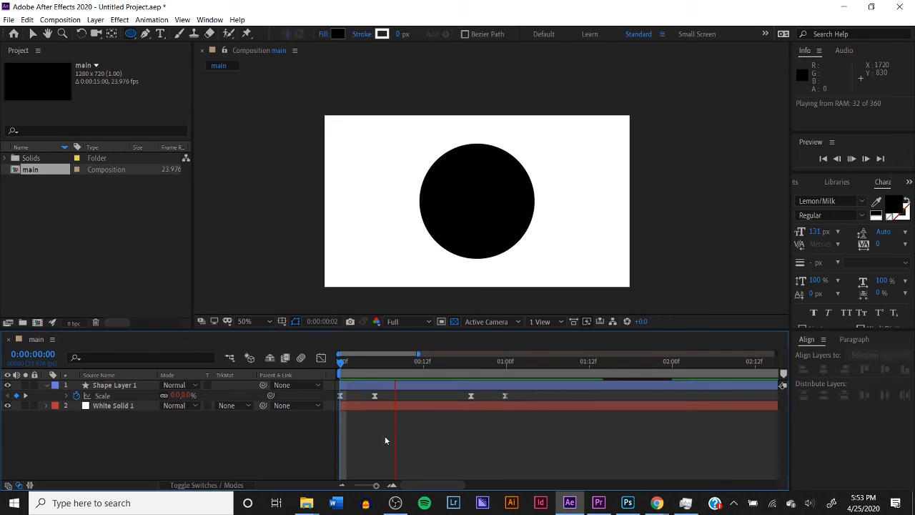
{"action": "key", "text": "space"}
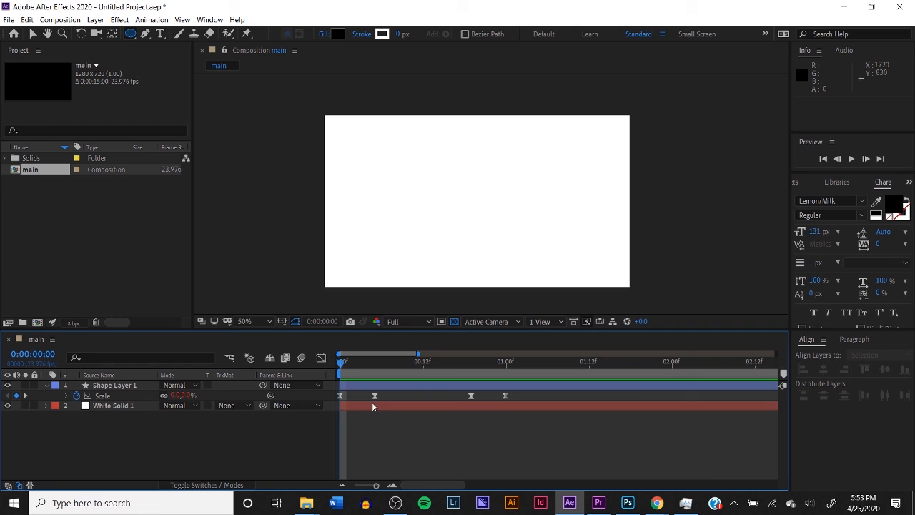
Undo the Easy Ease on the Scale keyframes, replay the animation and scrub to 0:00:00:14
{"action": "key", "text": "ctrl+z"}
{"action": "left_click", "coordinate": [394, 434]}
{"action": "key", "text": "space"}
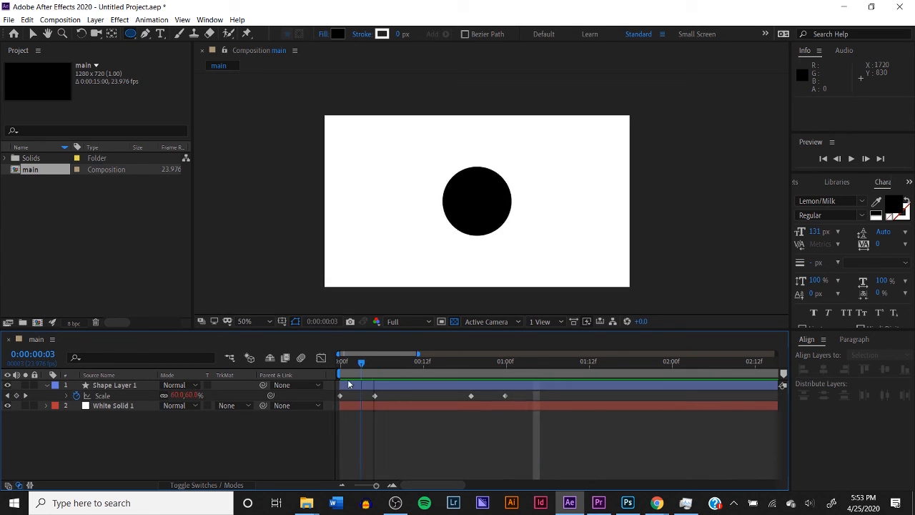
{"action": "key", "text": "space"}
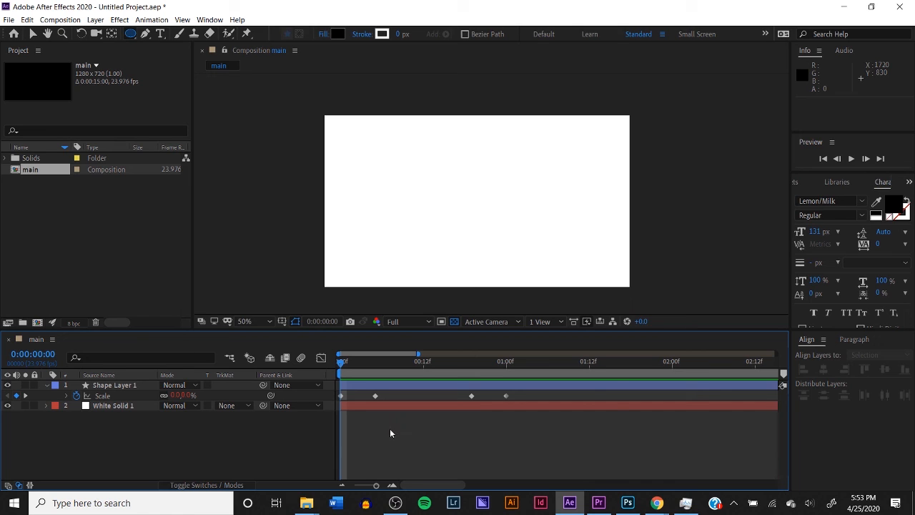
{"action": "left_click_drag", "start_coordinate": [356, 365], "coordinate": [435, 393]}
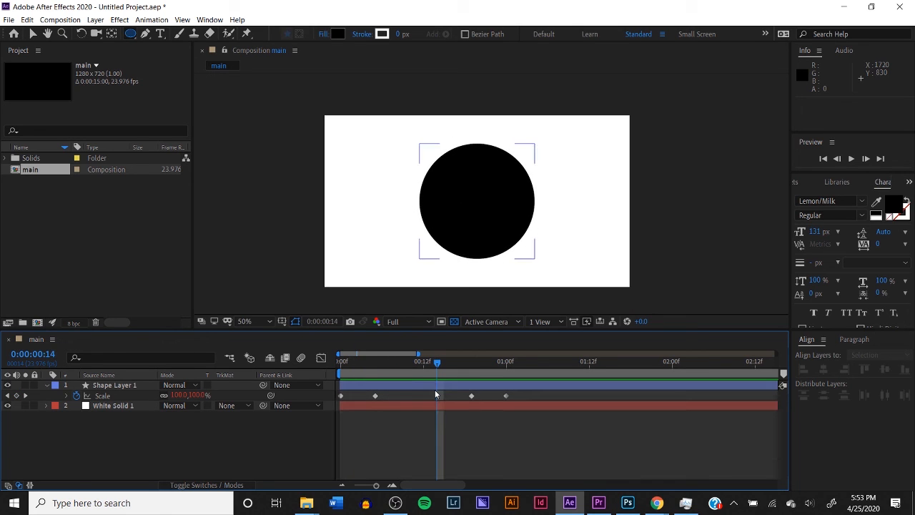